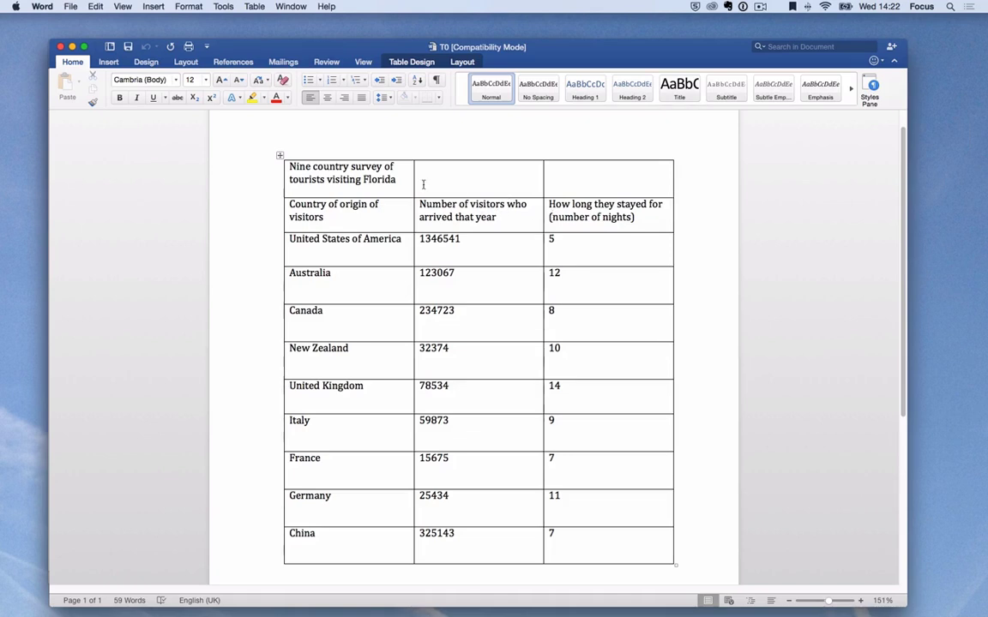
Set the entire survey table's text in Arial Regular and bring up the Layout spacing settings.
left_click_drag(289, 166, 613, 536)
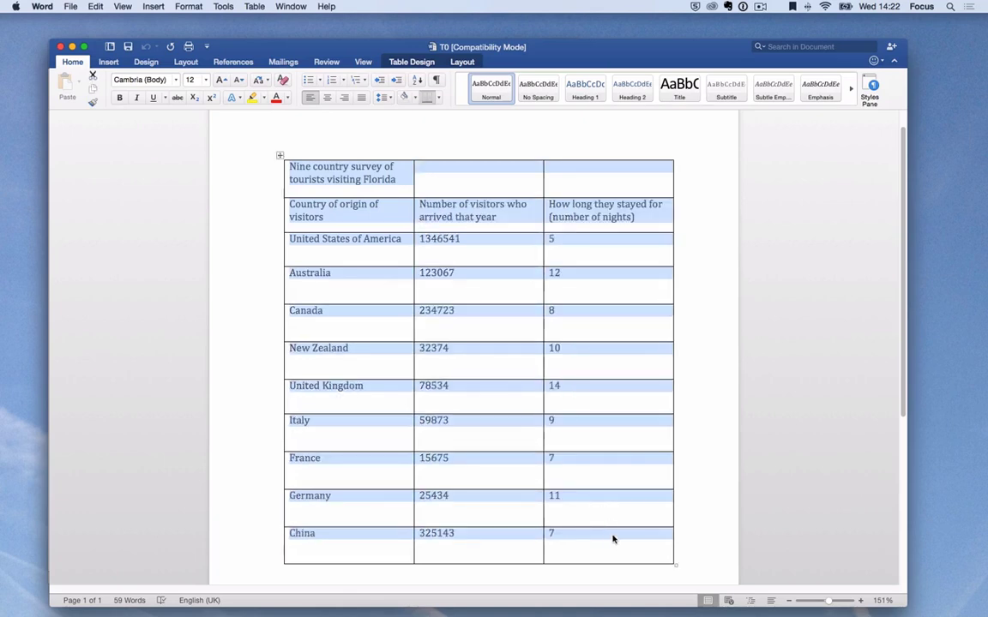
left_click(176, 80)
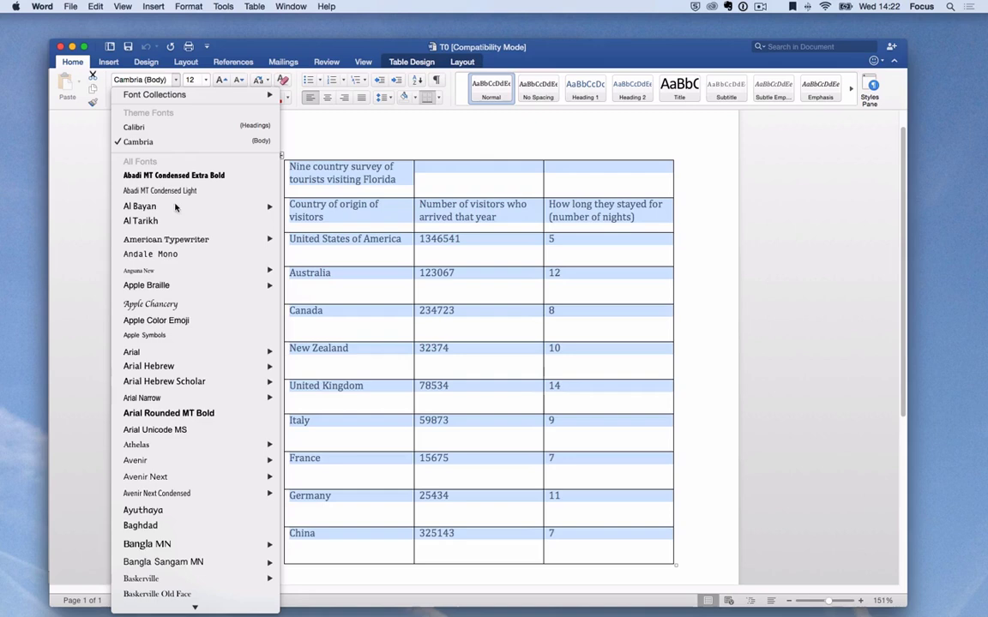
mouse_move(179, 350)
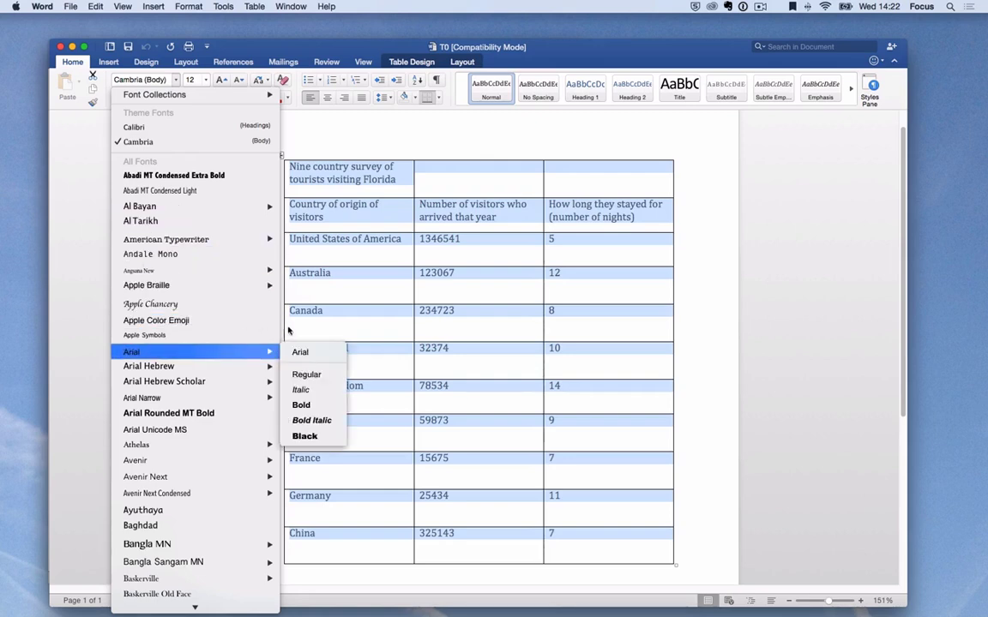
left_click(302, 351)
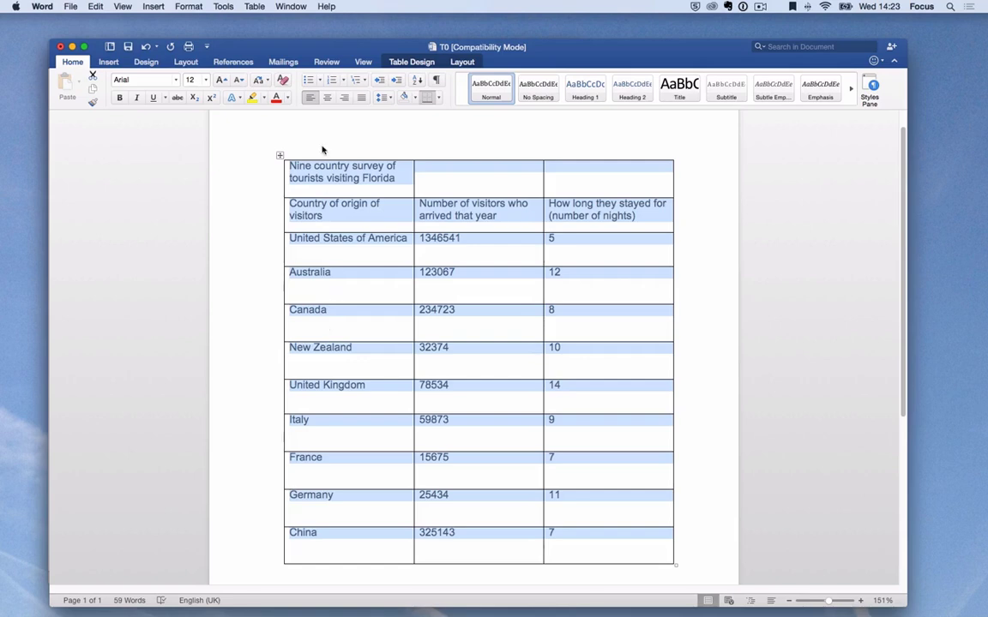
left_click(190, 64)
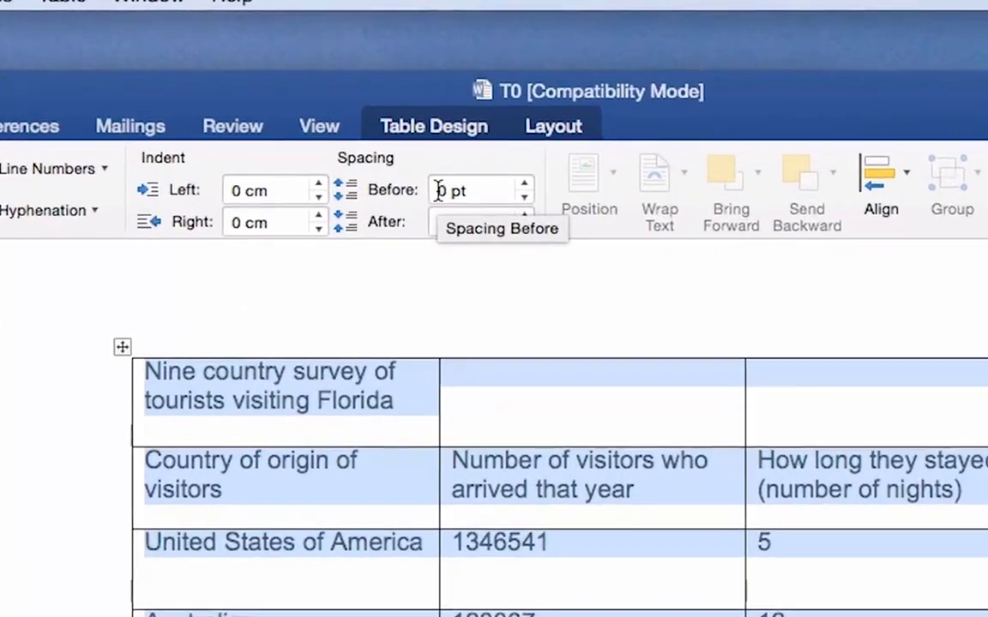
Give every table paragraph 12 pt spacing before, leaving spacing after at 0 pt.
double_click(416, 89)
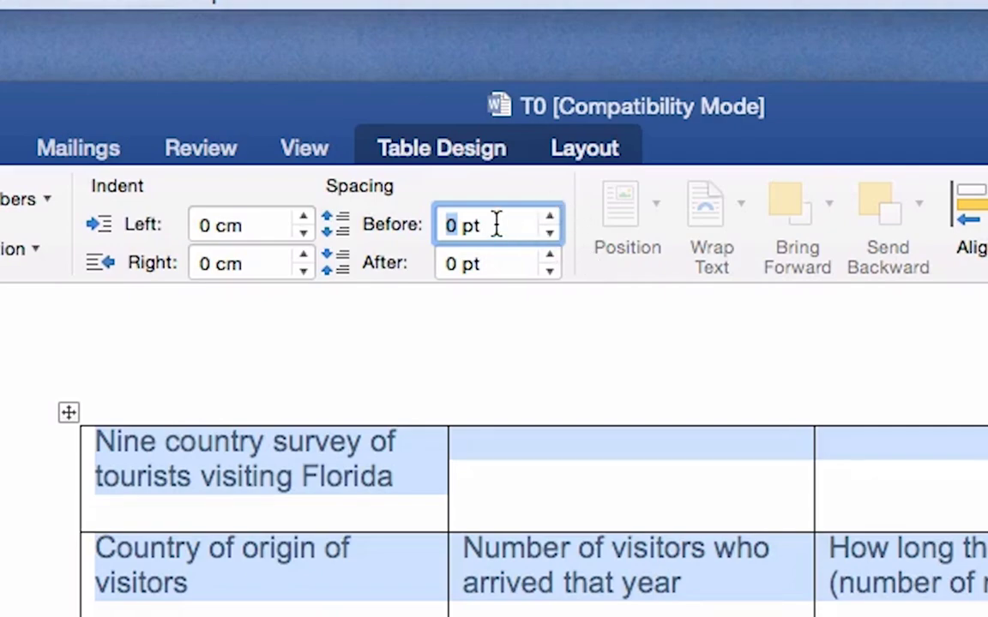
type("12")
key("Return")
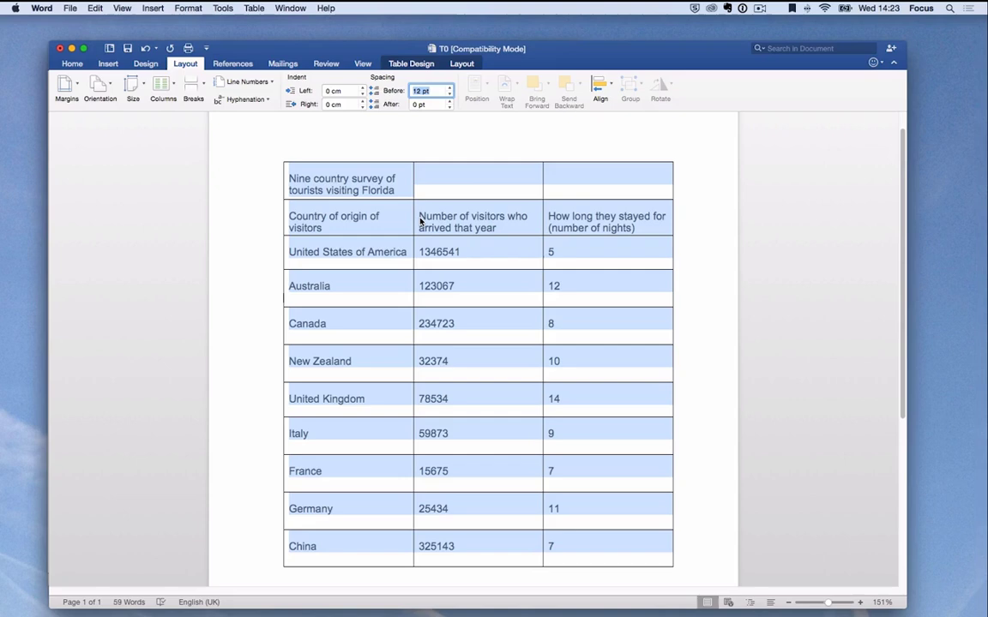
Select the title text in the first cell and turn on Show/Hide ¶ formatting marks.
left_click(478, 246)
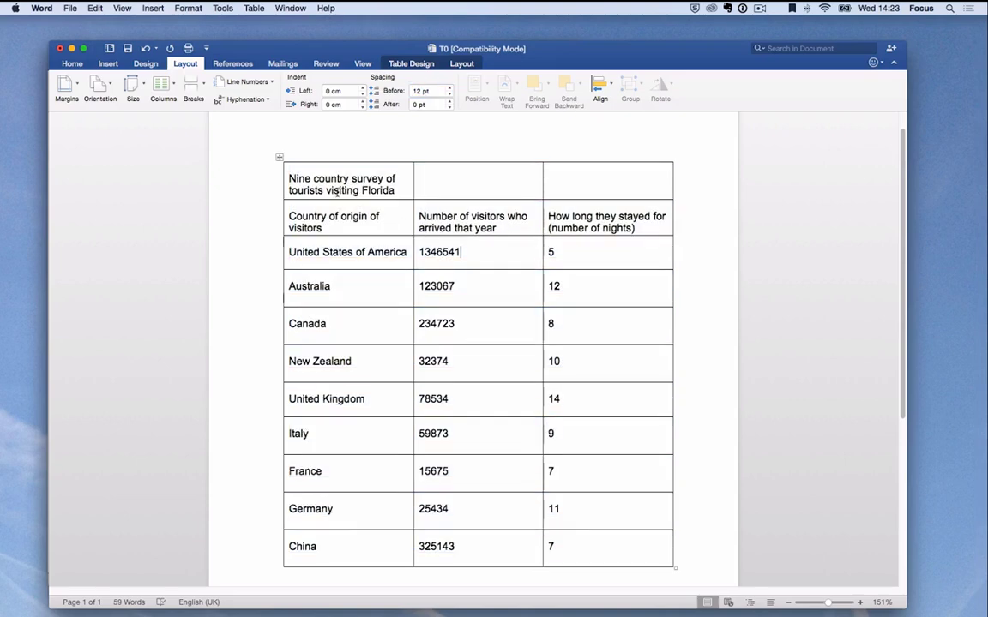
left_click_drag(289, 175, 402, 186)
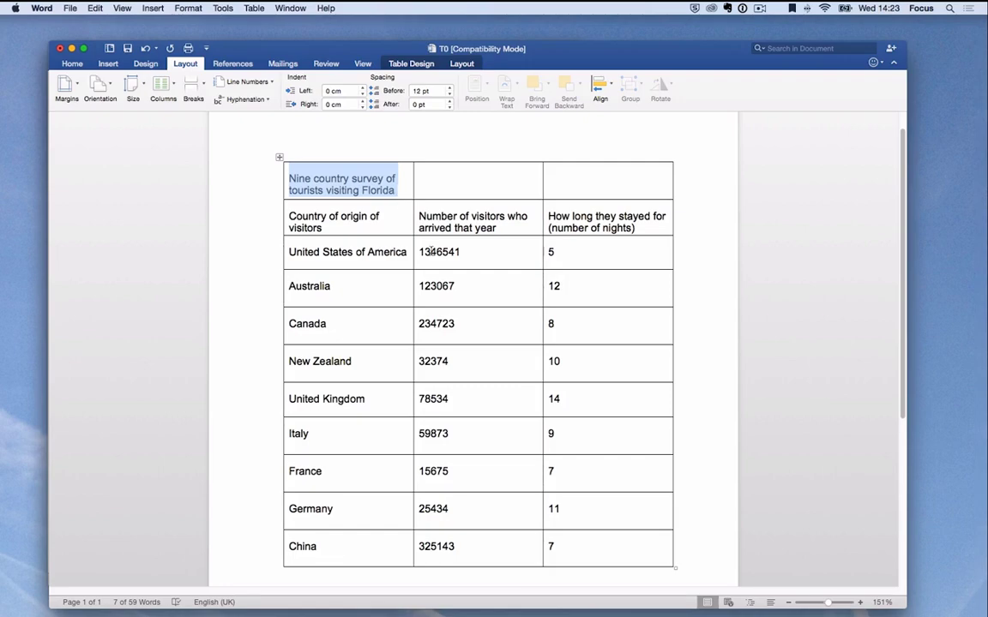
scroll(433, 241, "down", 1)
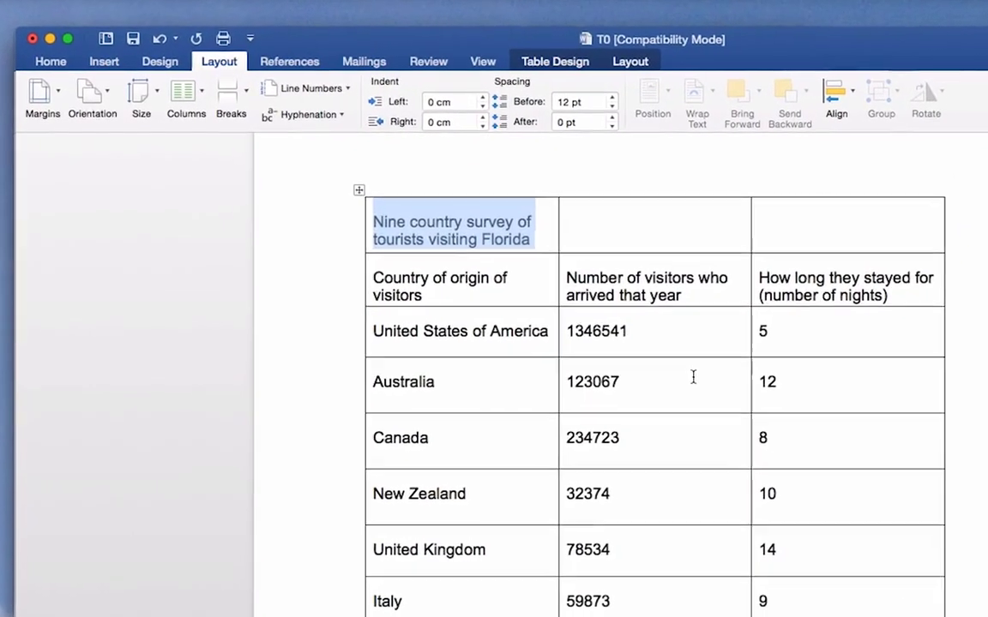
left_click(45, 60)
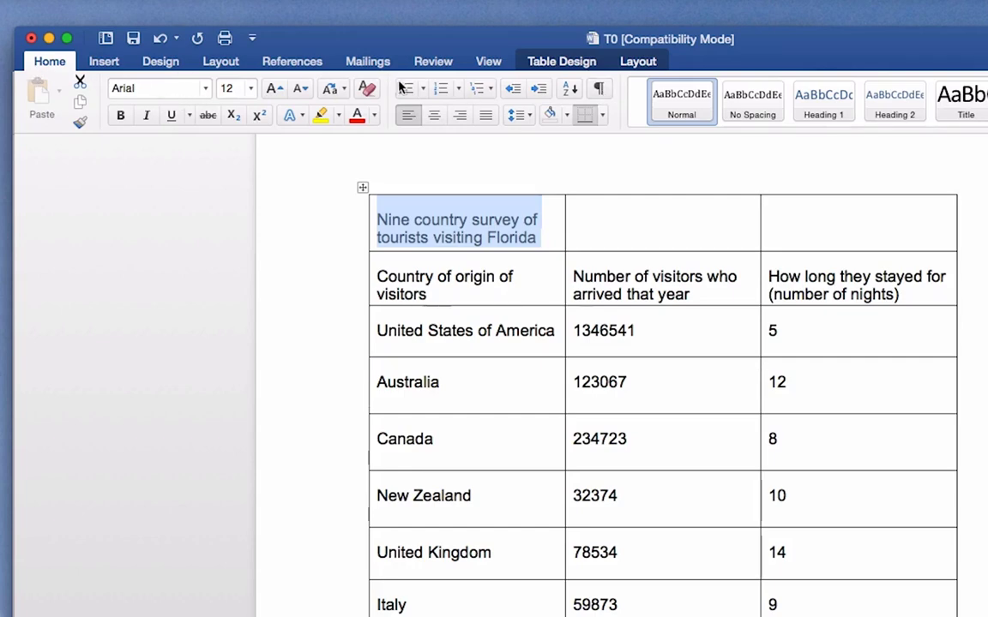
left_click(599, 91)
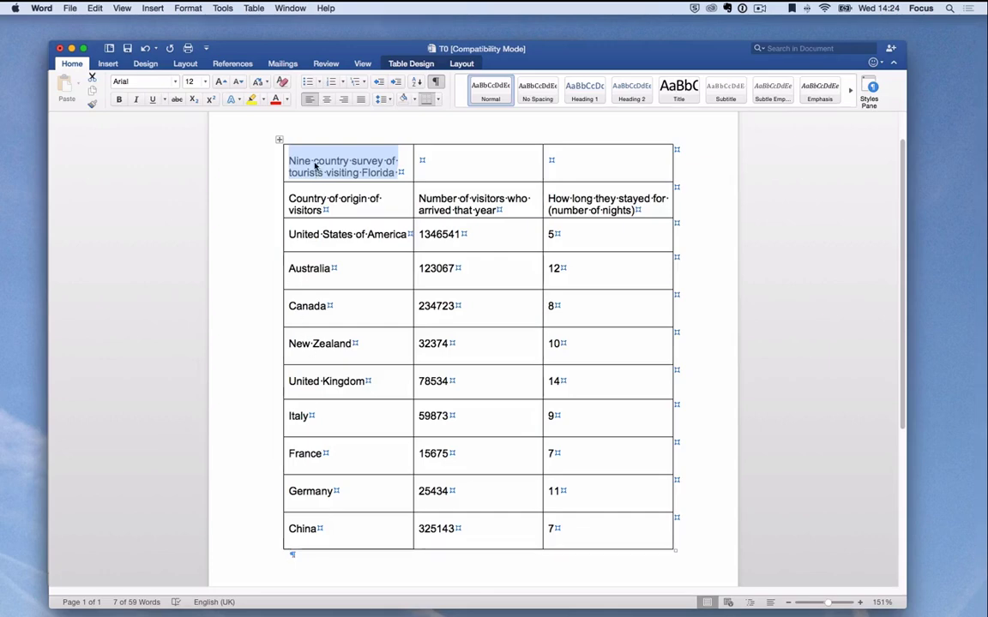
Move the title below the table as the caption 'Florida visitors: results of a nine-country survey' and select it.
left_click_drag(315, 167, 291, 563)
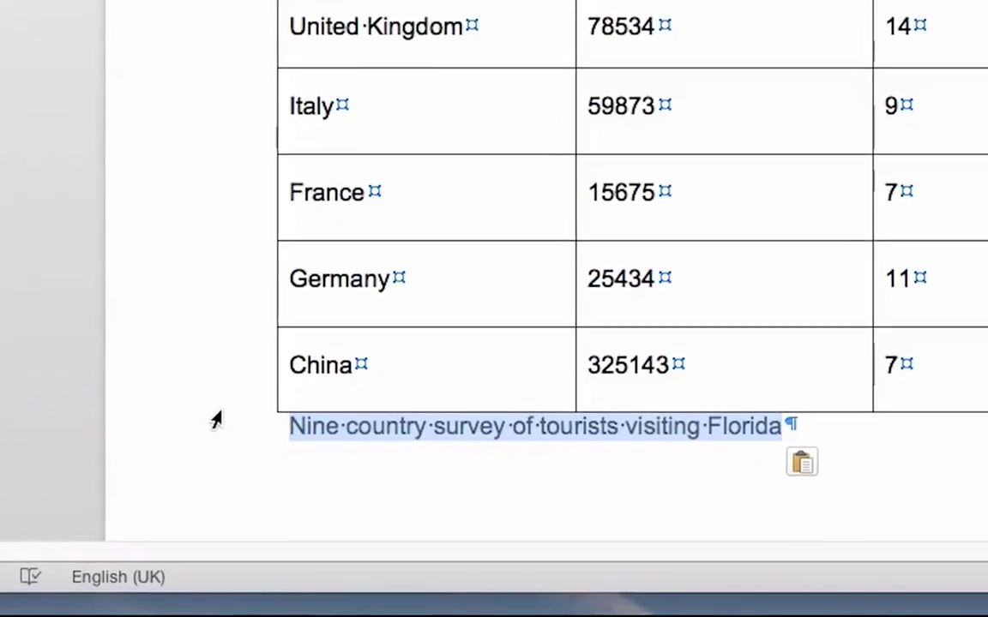
type("Florida visito")
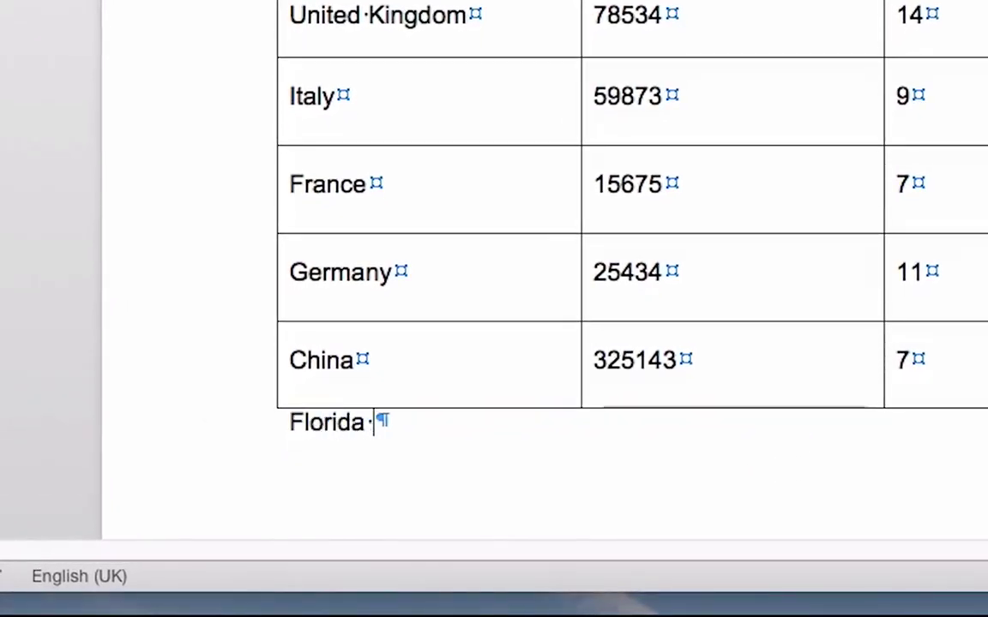
type("rs: r")
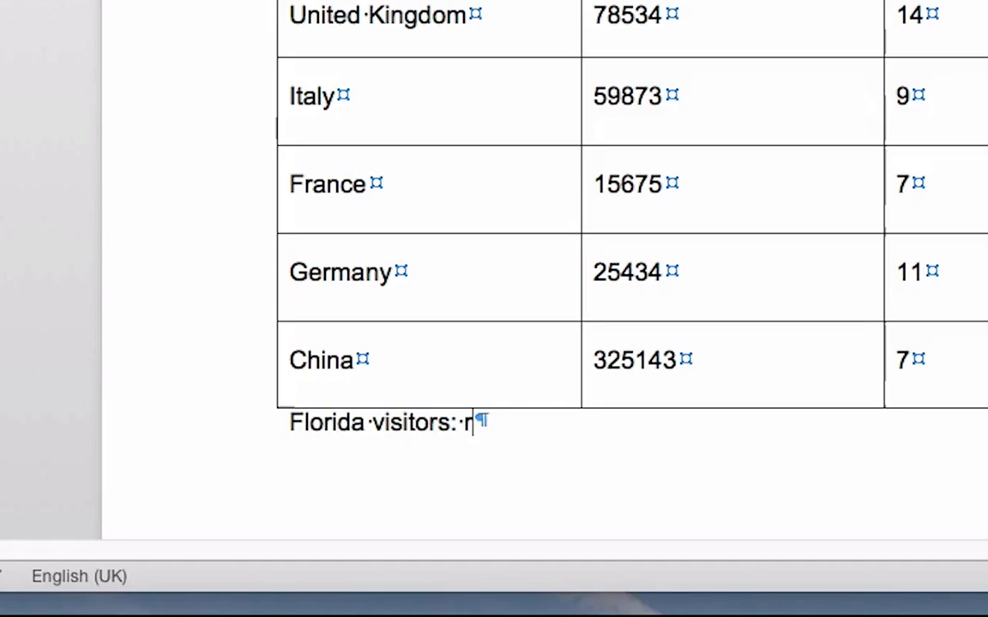
type("esults of a nine-country survey")
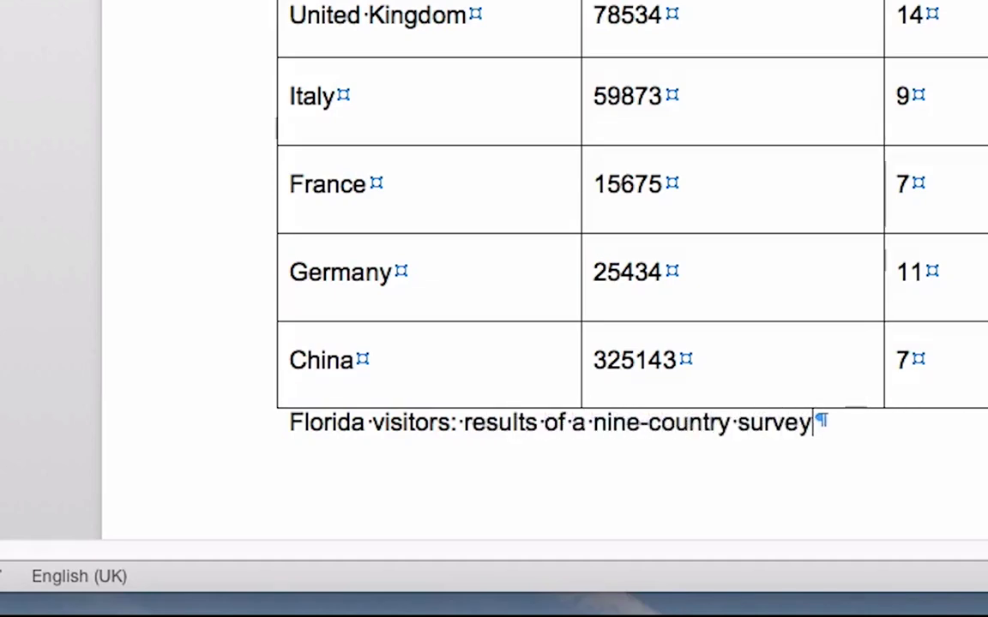
key("Home")
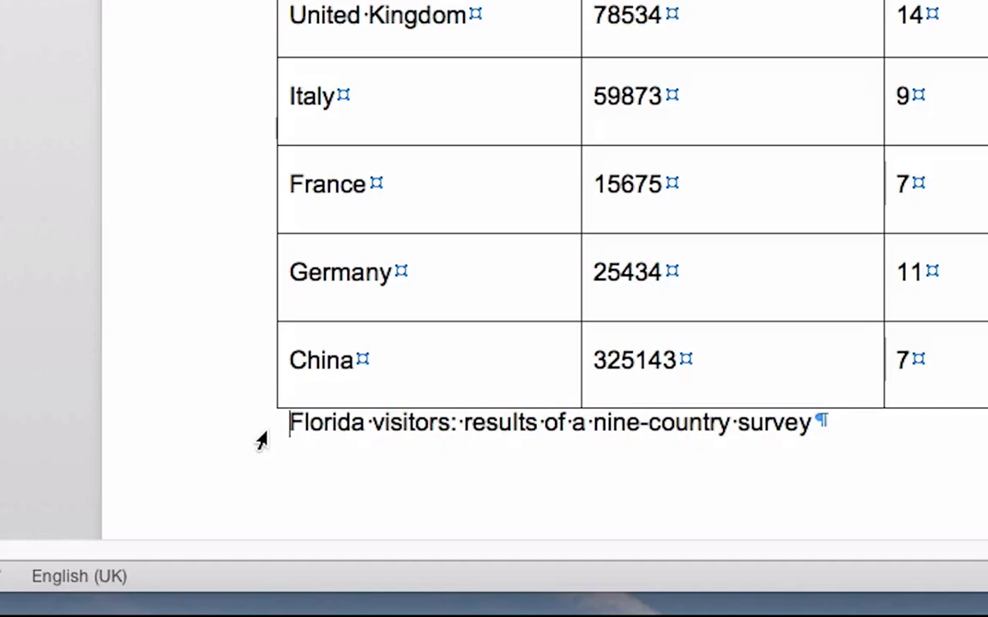
left_click_drag(280, 426, 795, 428)
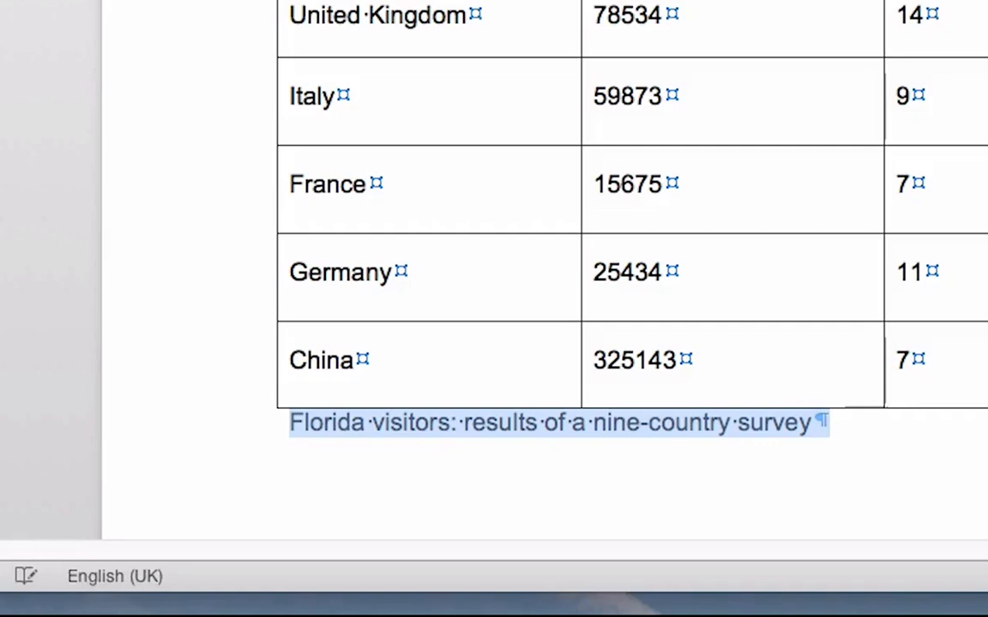
Bold the caption and set its space before to 12 pt.
key("super+b")
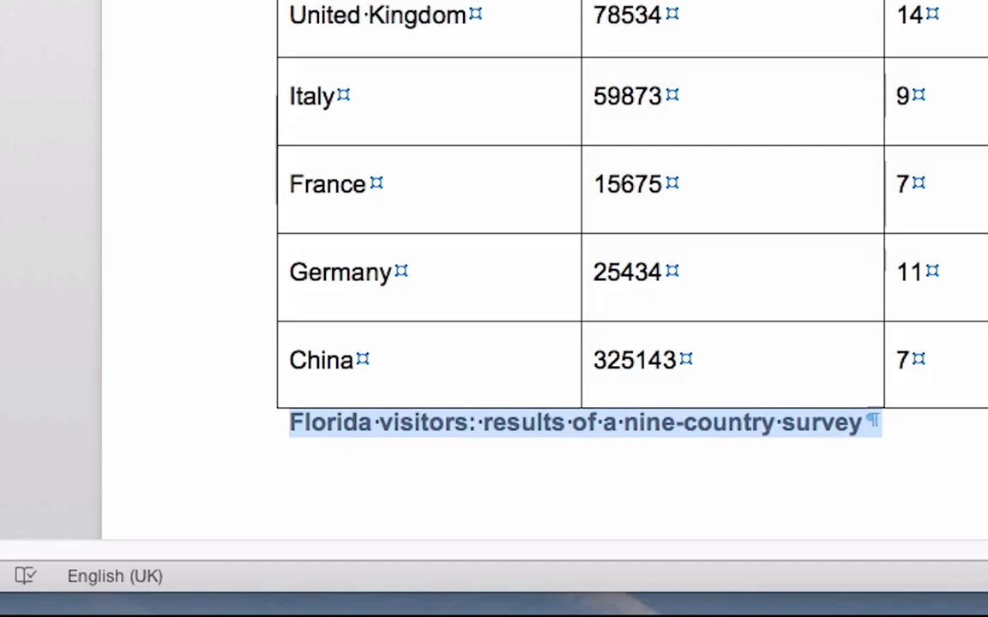
key("super+0")
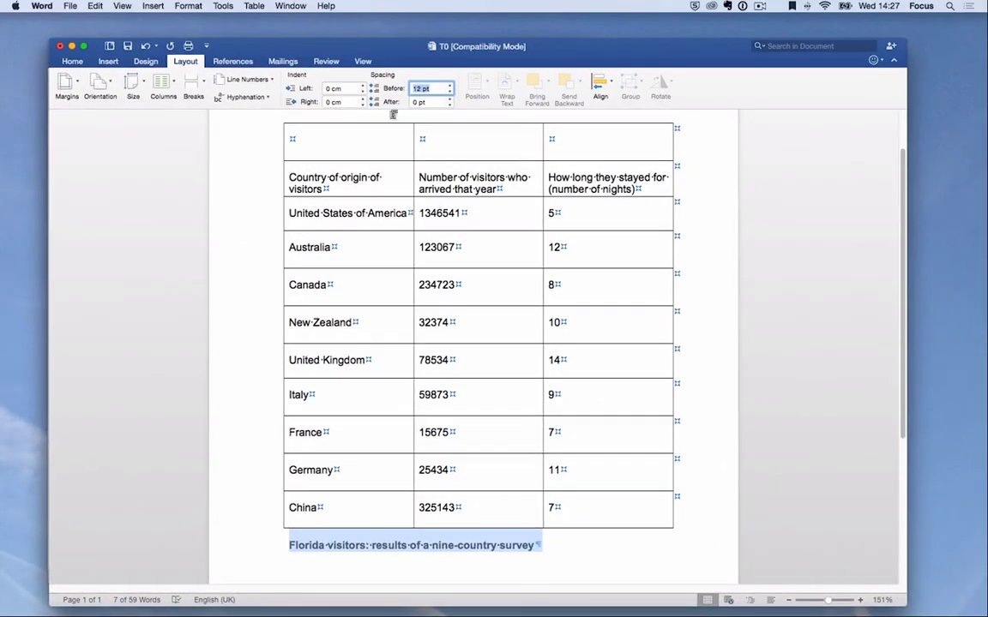
left_click(448, 92)
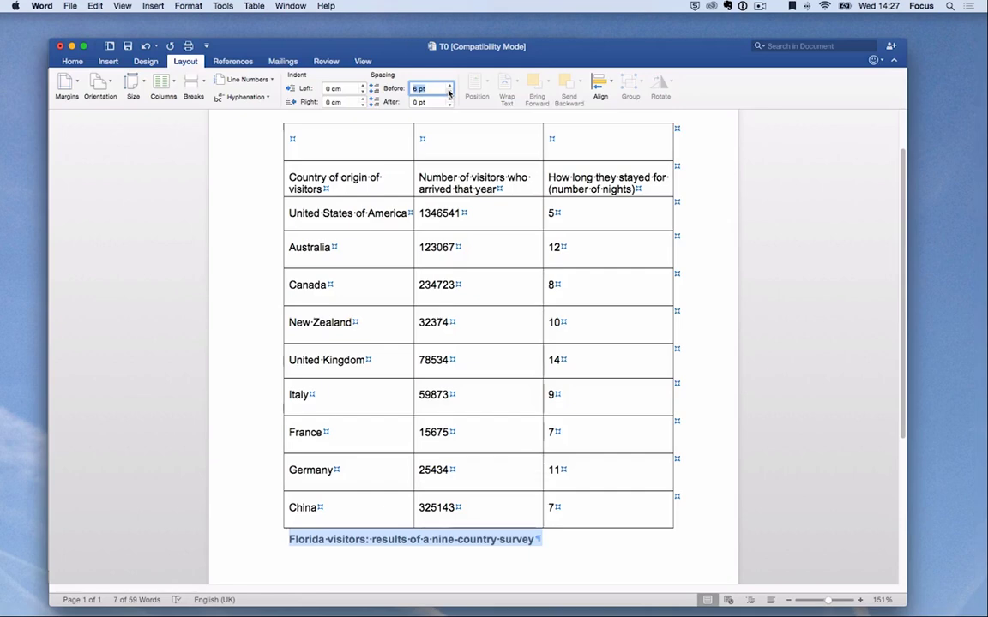
left_click(448, 85)
left_click(448, 86)
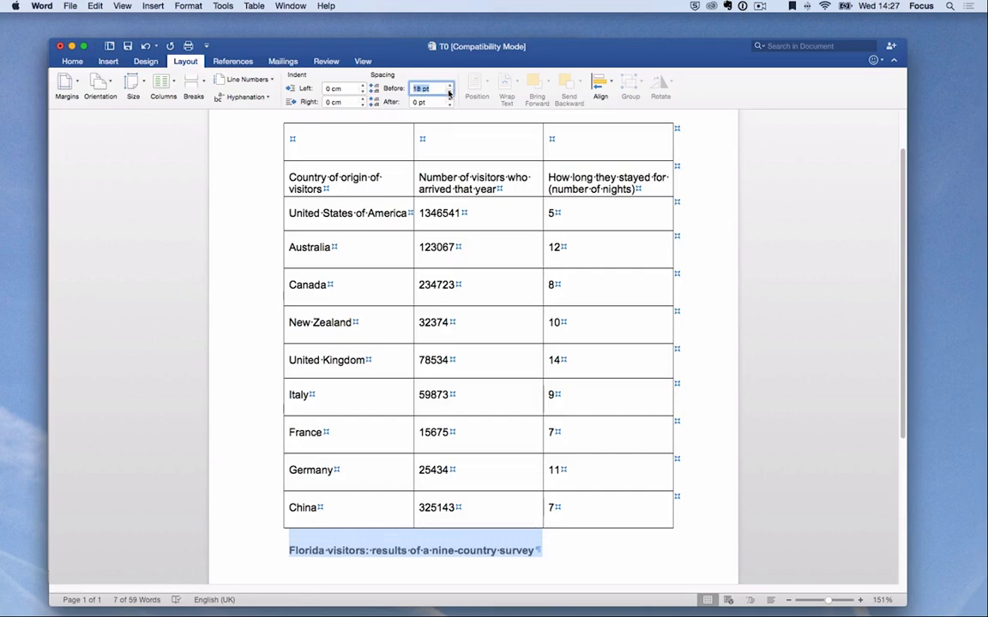
left_click(449, 92)
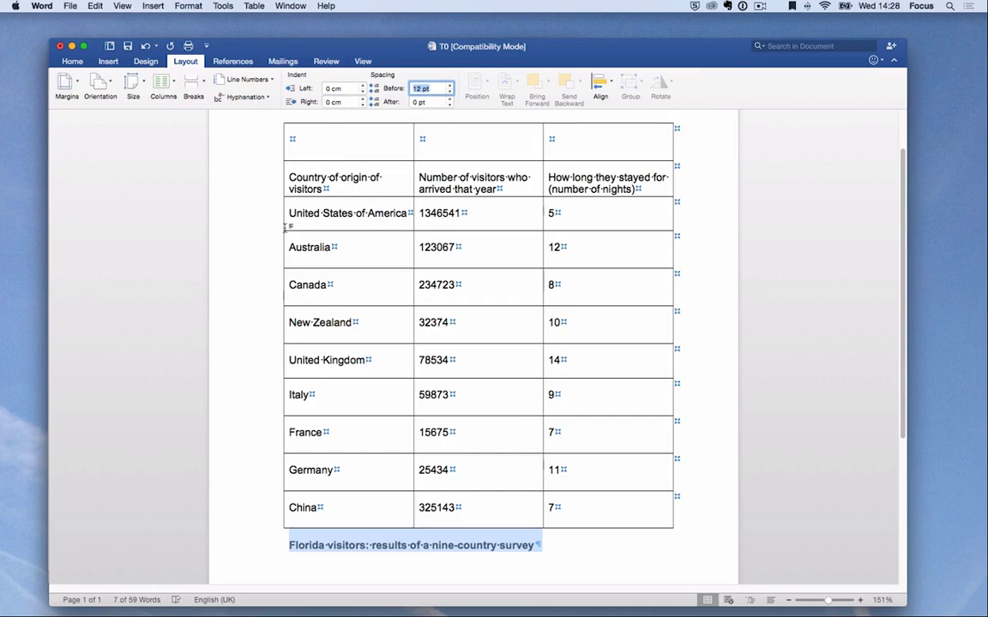
left_click(257, 227)
Shorten the headings to 'Country of origin', 'Annual visitors (total)' and 'Stayed for (nights)'.
left_click(341, 247)
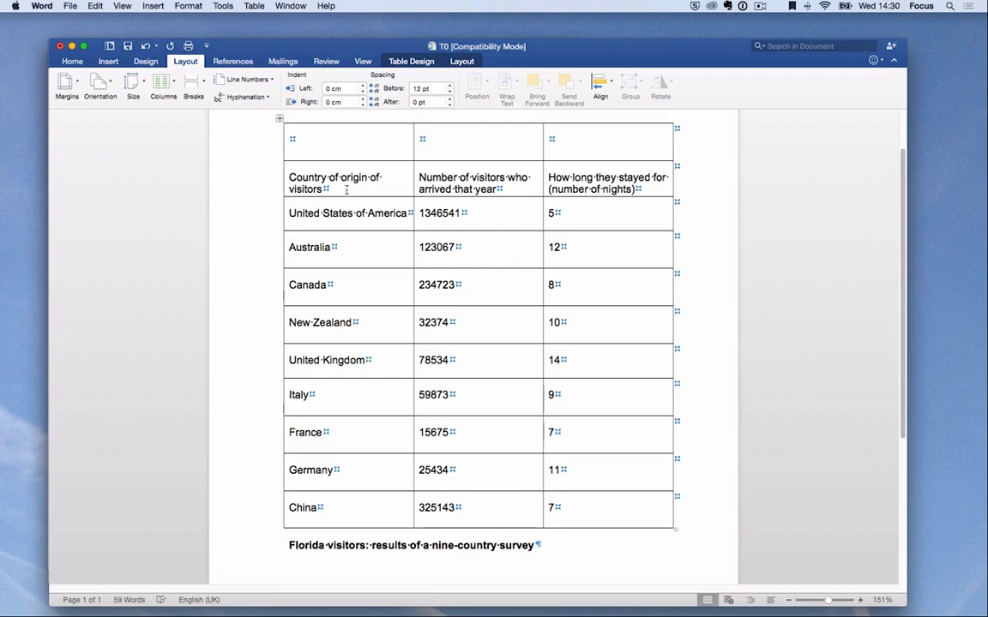
left_click_drag(367, 178, 324, 190)
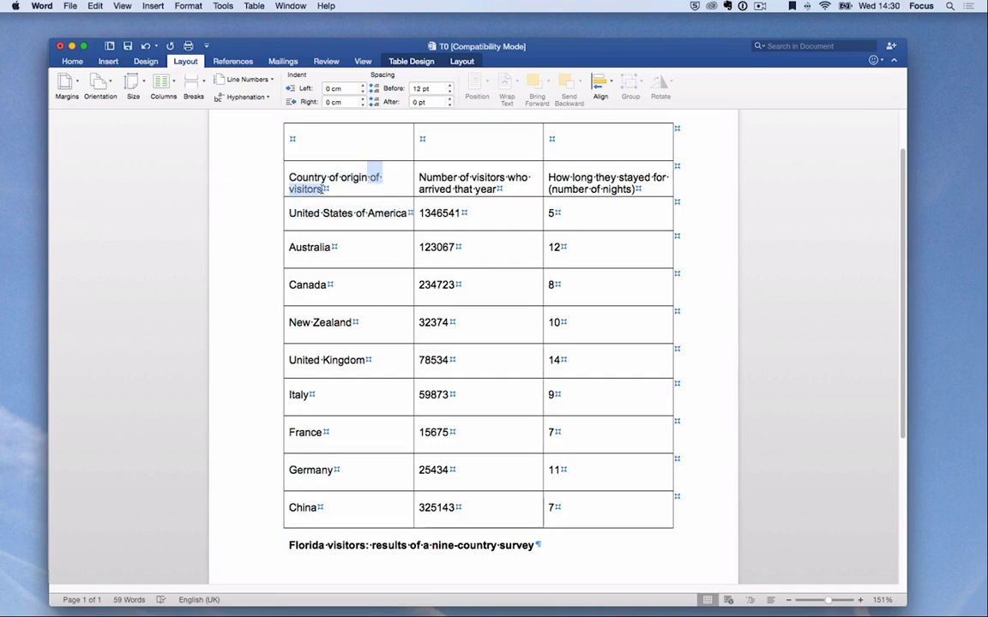
key("BackSpace")
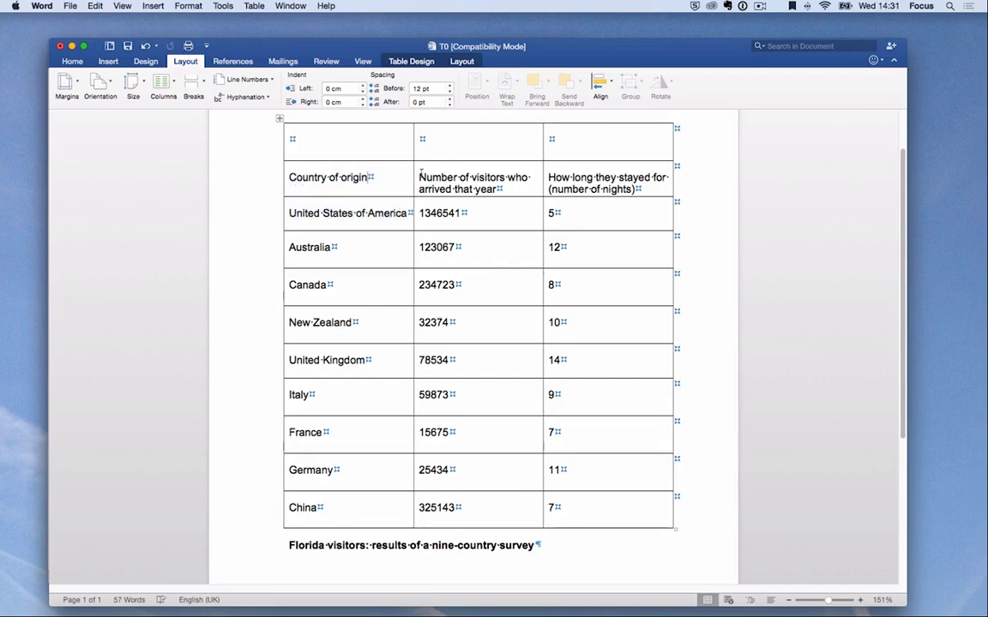
left_click_drag(419, 177, 495, 189)
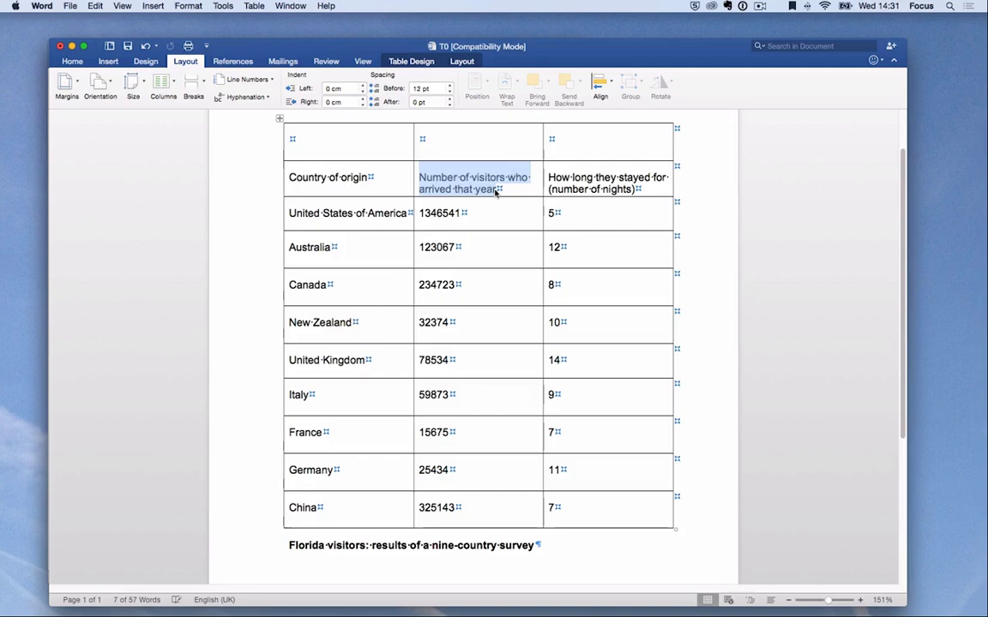
type("Annual visi")
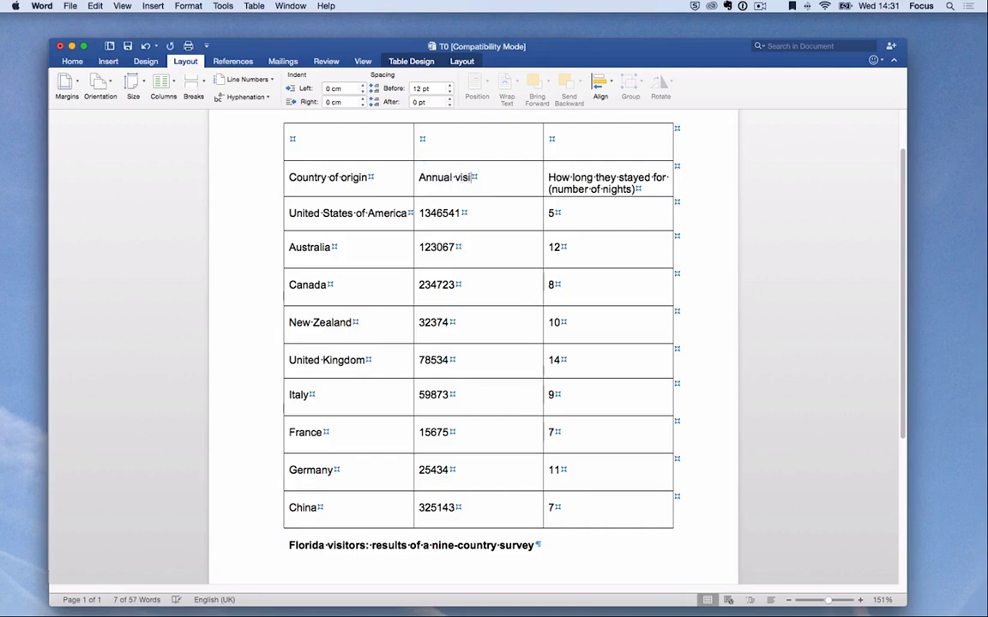
type("tors (total)")
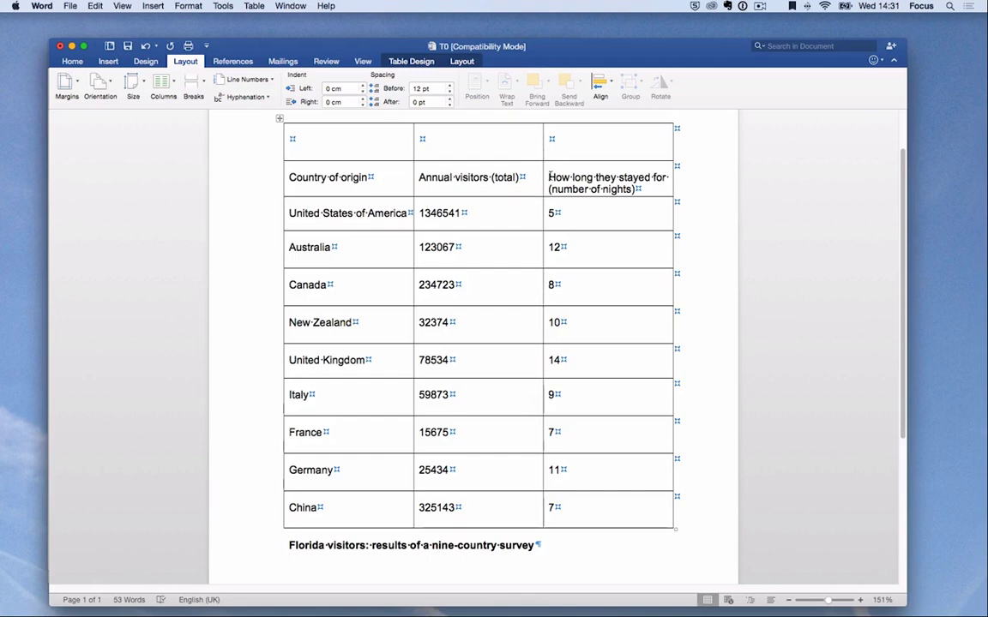
left_click_drag(550, 177, 638, 189)
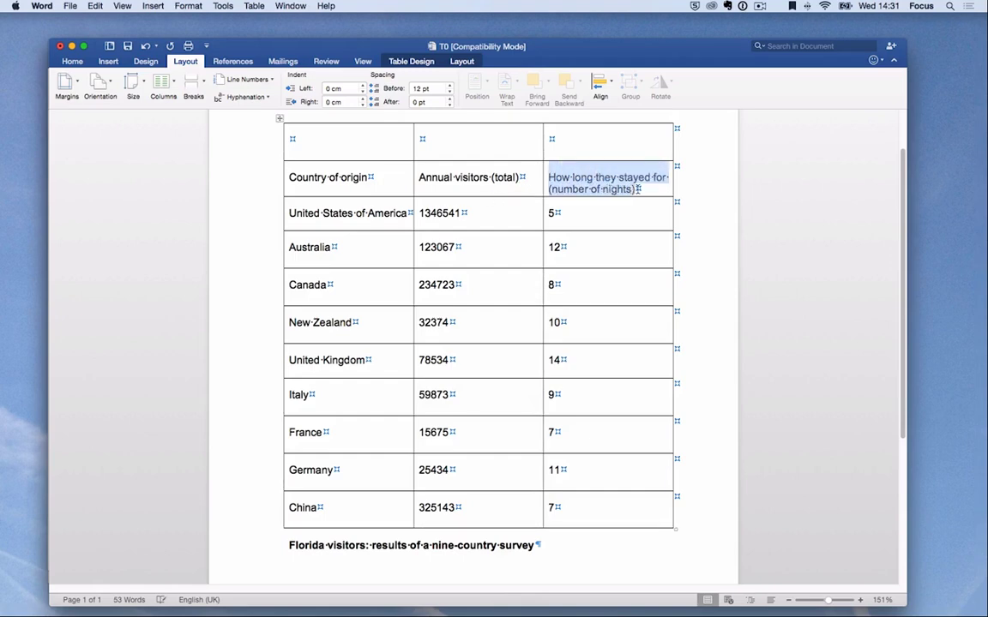
type("Stayed")
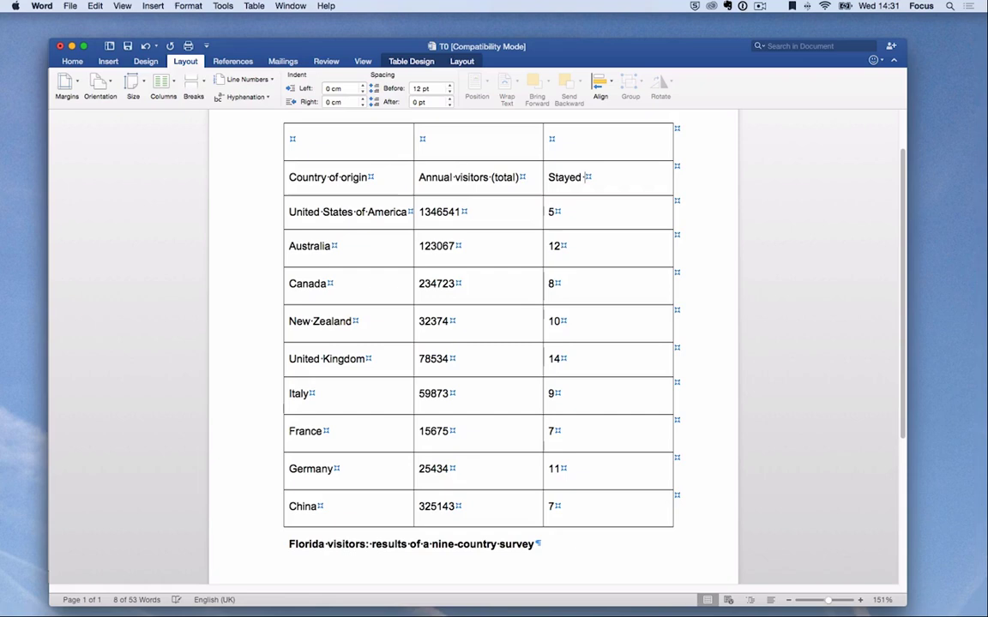
type(" for (nights)")
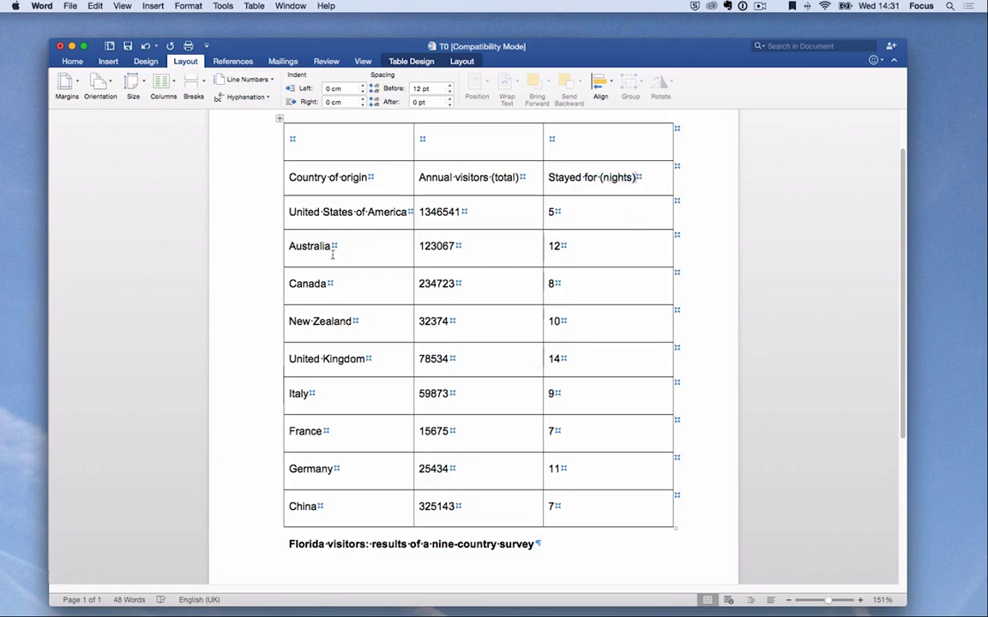
Abbreviate United States of America to USA and United Kingdom to UK.
left_click(290, 220)
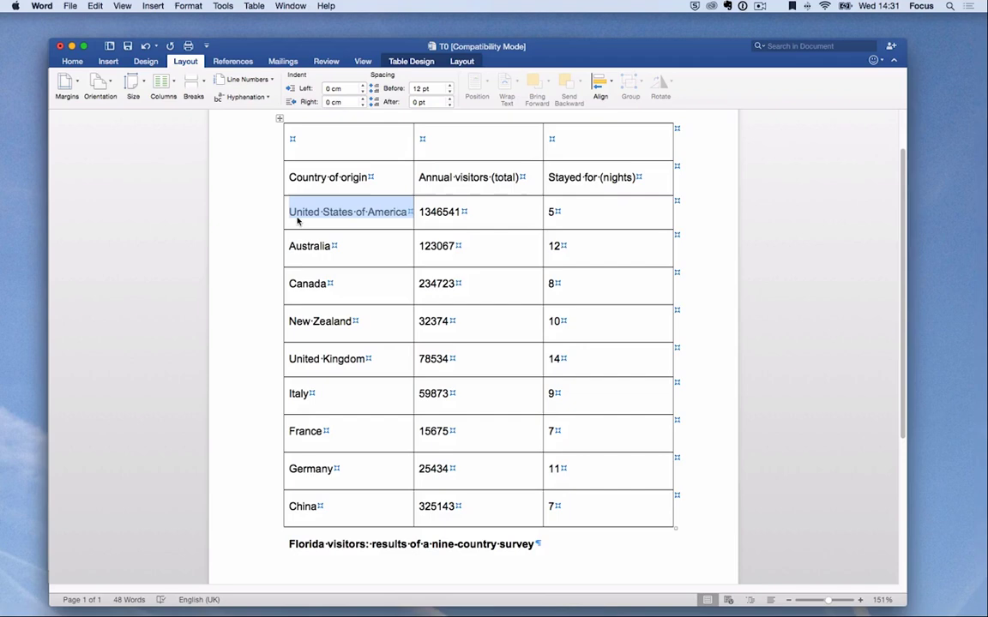
type("USA")
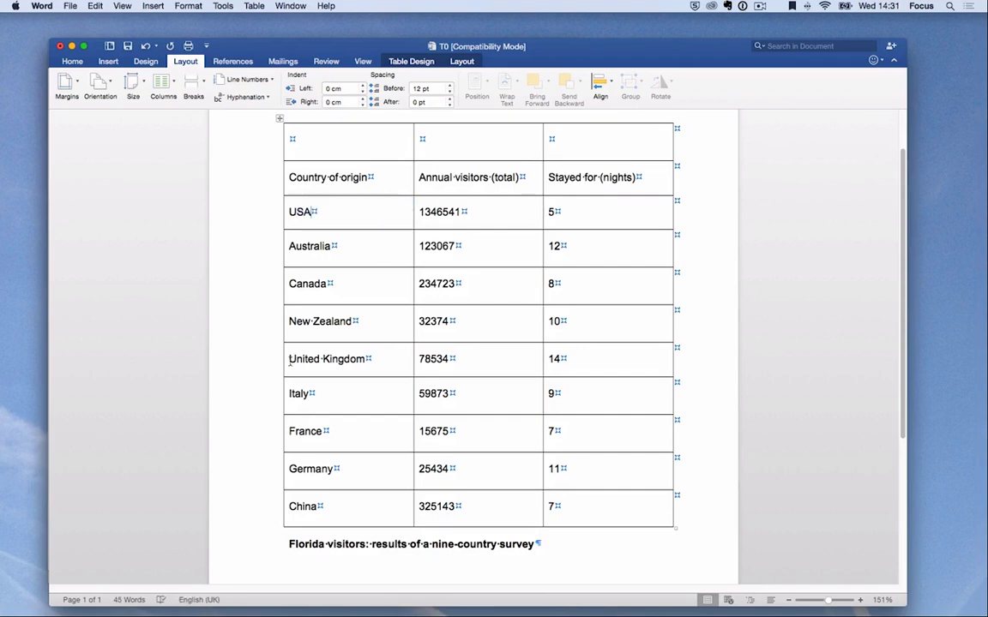
left_click_drag(288, 358, 355, 358)
type("UK")
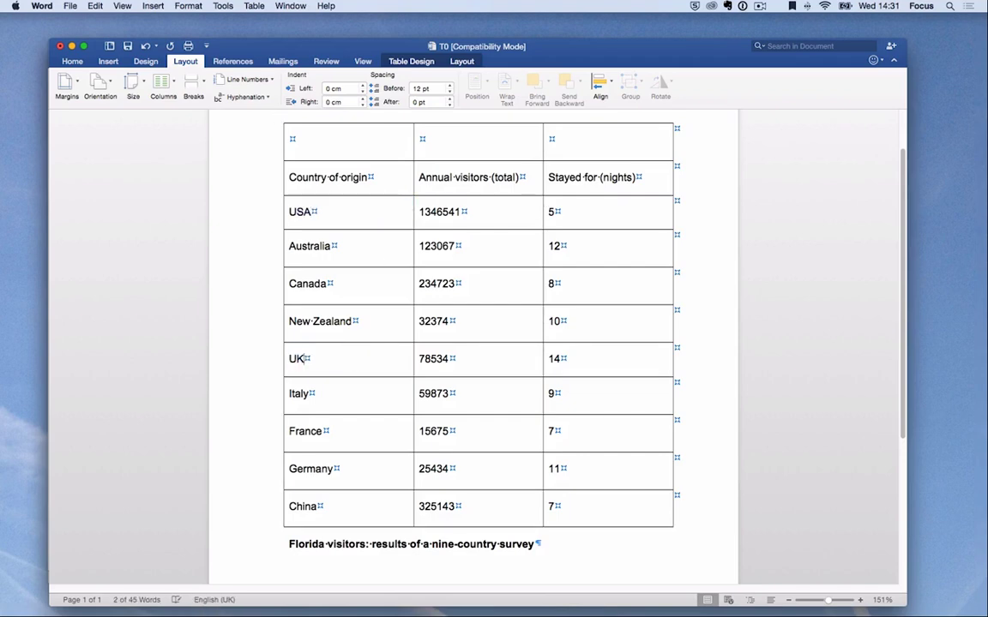
left_click(312, 211)
Delete the table's empty top row and make the header row bold.
left_click_drag(292, 140, 685, 157)
key("BackSpace")
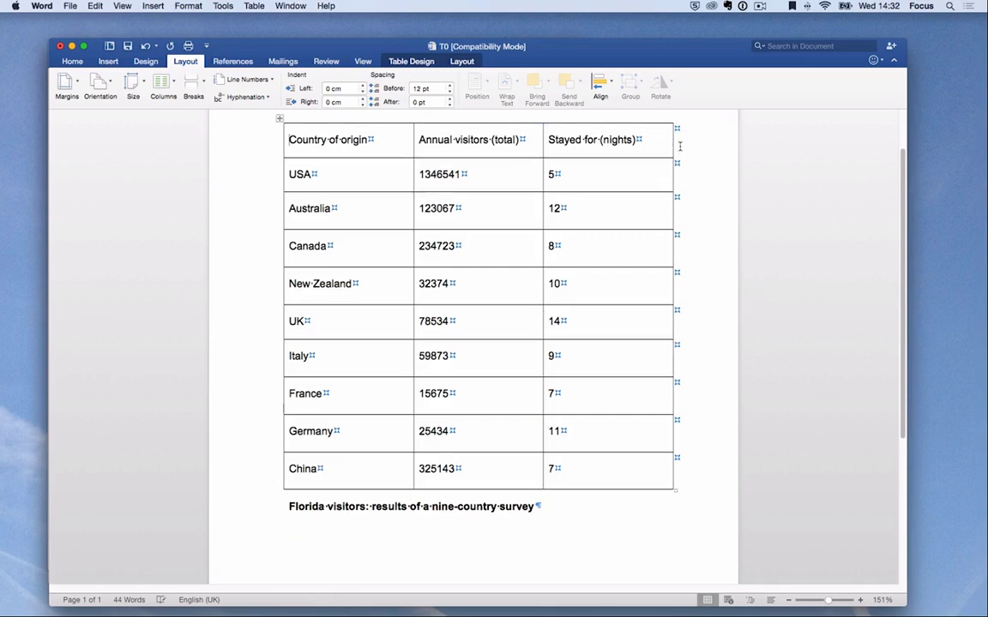
left_click_drag(288, 139, 359, 145)
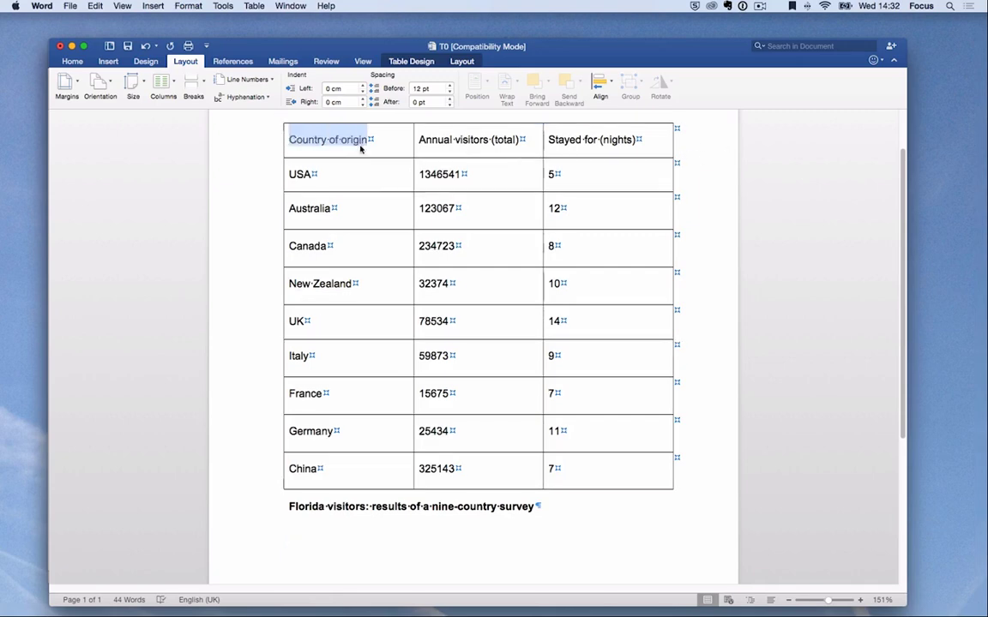
left_click(359, 146)
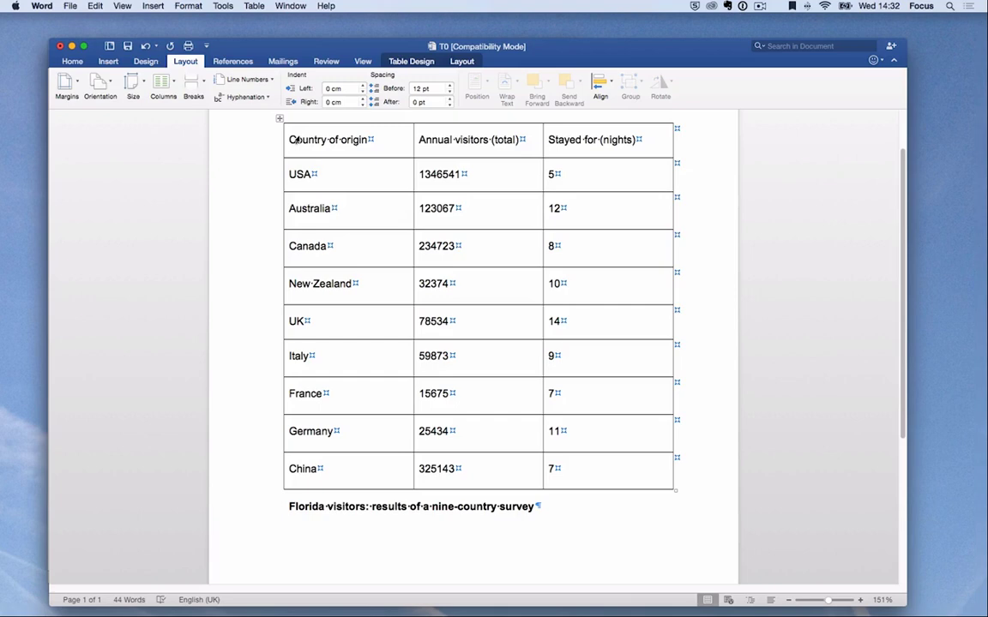
left_click_drag(292, 140, 574, 150)
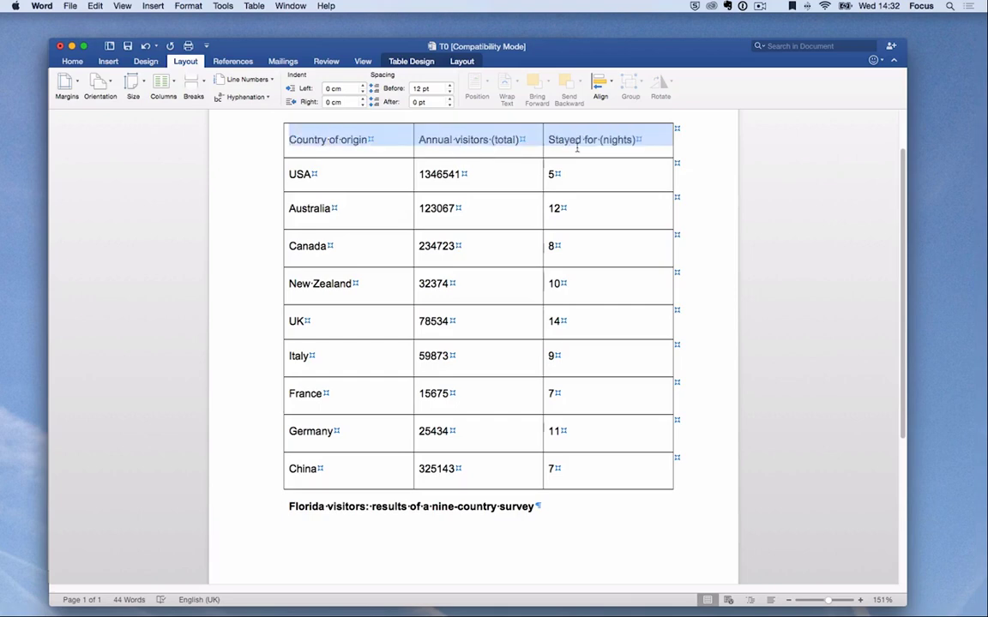
left_click(72, 61)
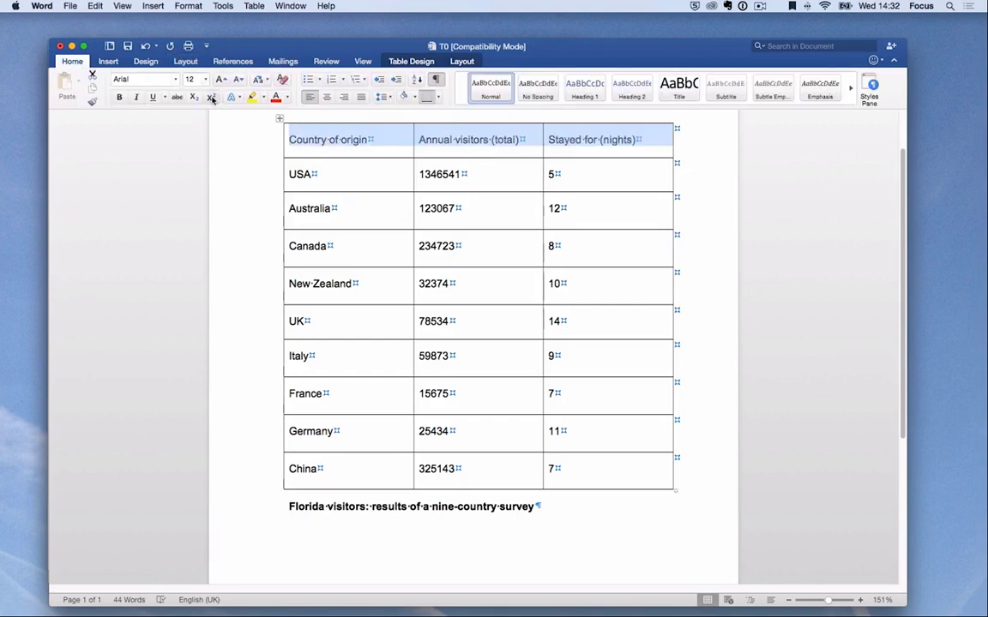
left_click(120, 97)
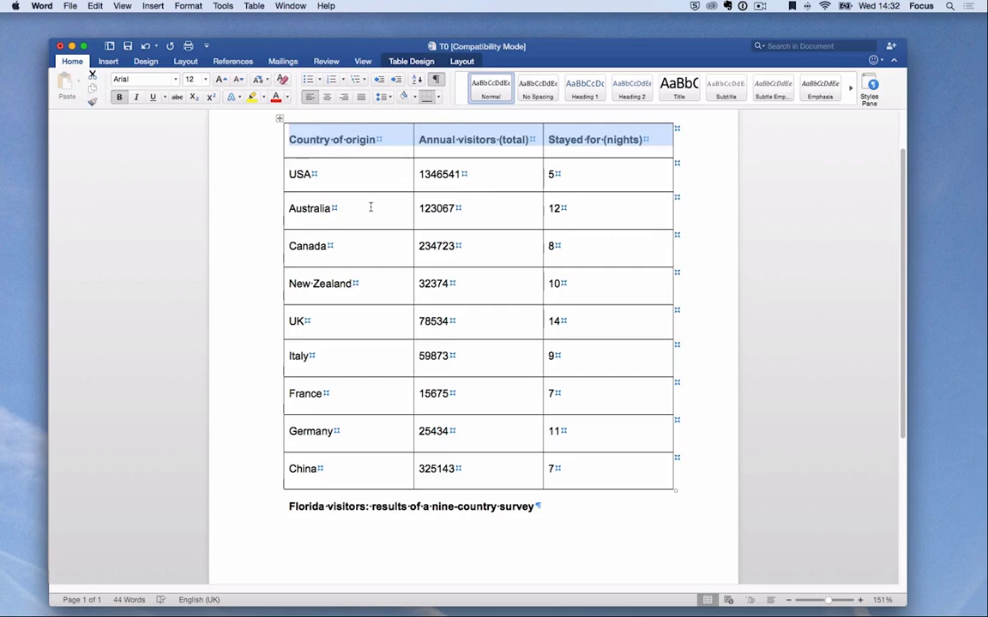
left_click(371, 207)
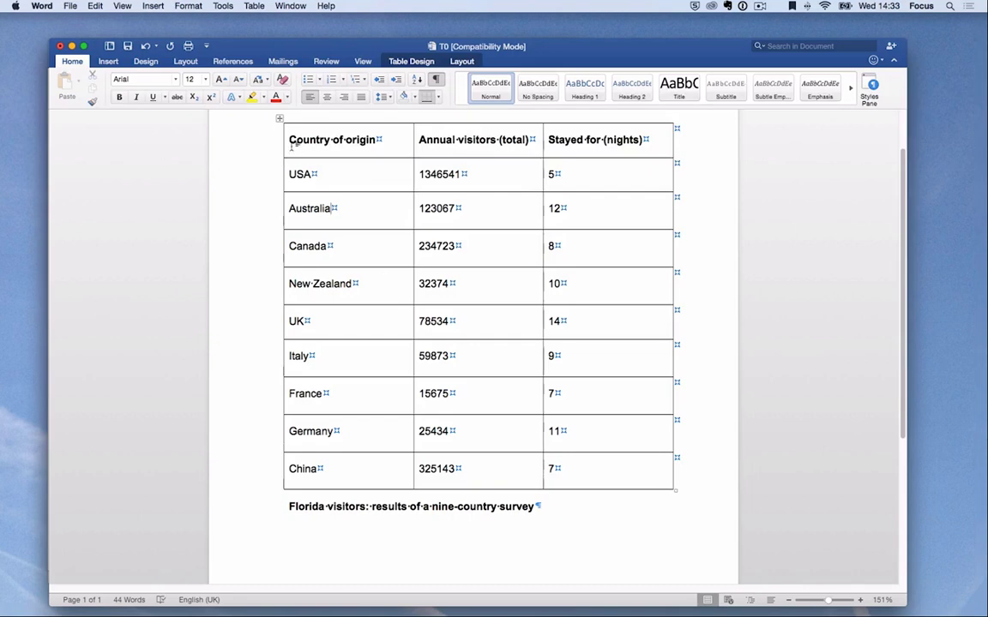
Select the whole survey table with its move handle and show the Table Design tools.
left_click_drag(262, 128, 622, 420)
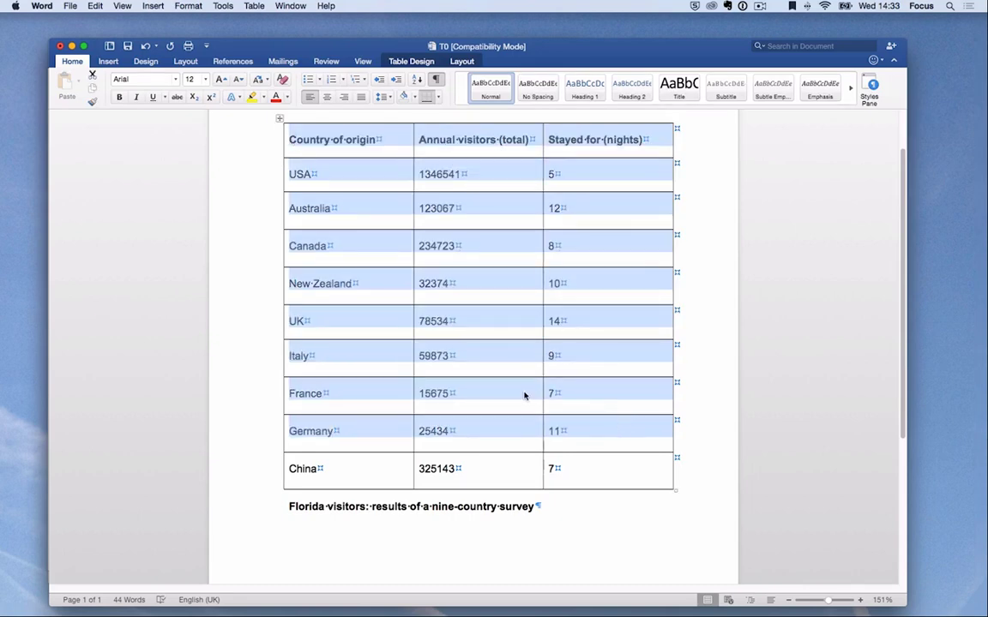
left_click(525, 397)
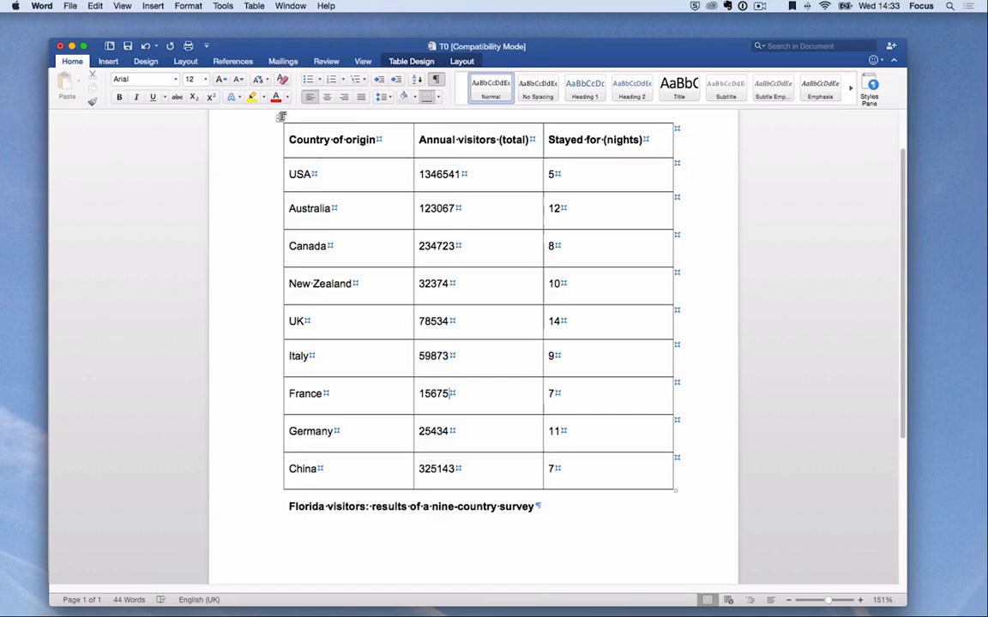
left_click(282, 137)
left_click(279, 120)
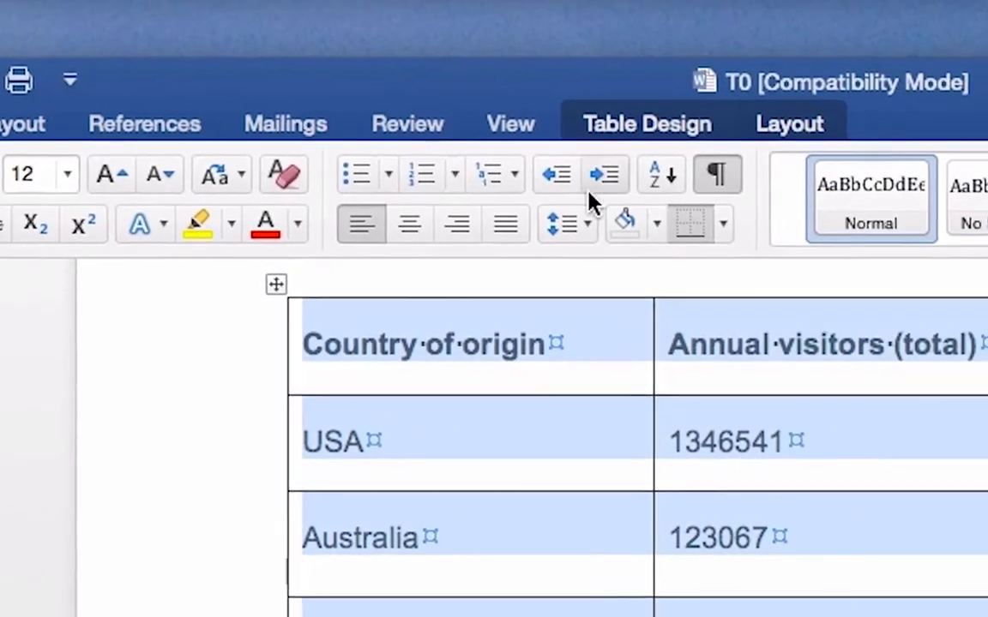
left_click(667, 115)
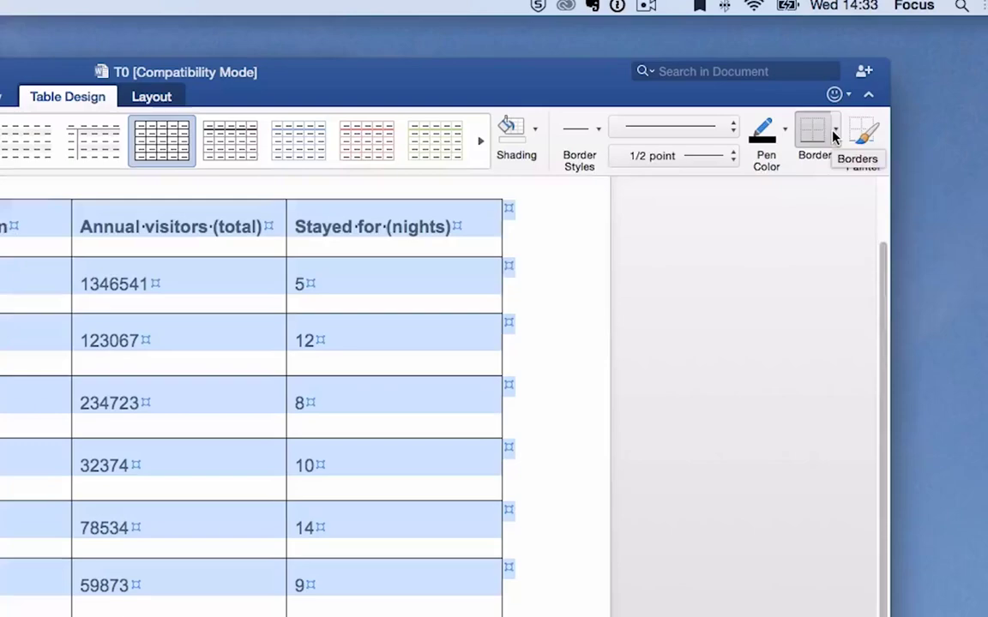
Clear all table borders with No Border, then apply Outside Borders only.
left_click(861, 130)
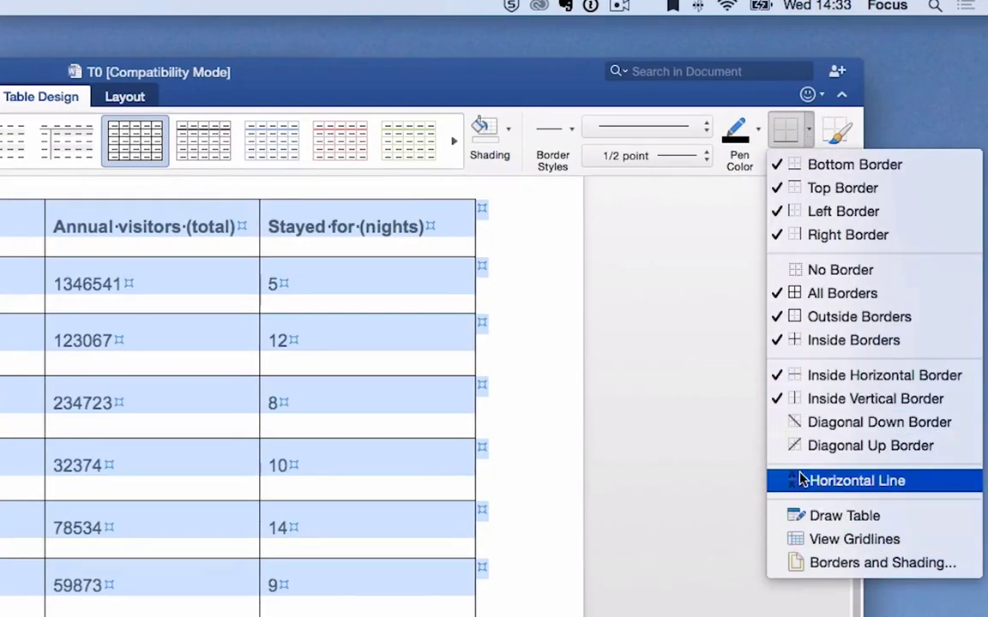
left_click(779, 269)
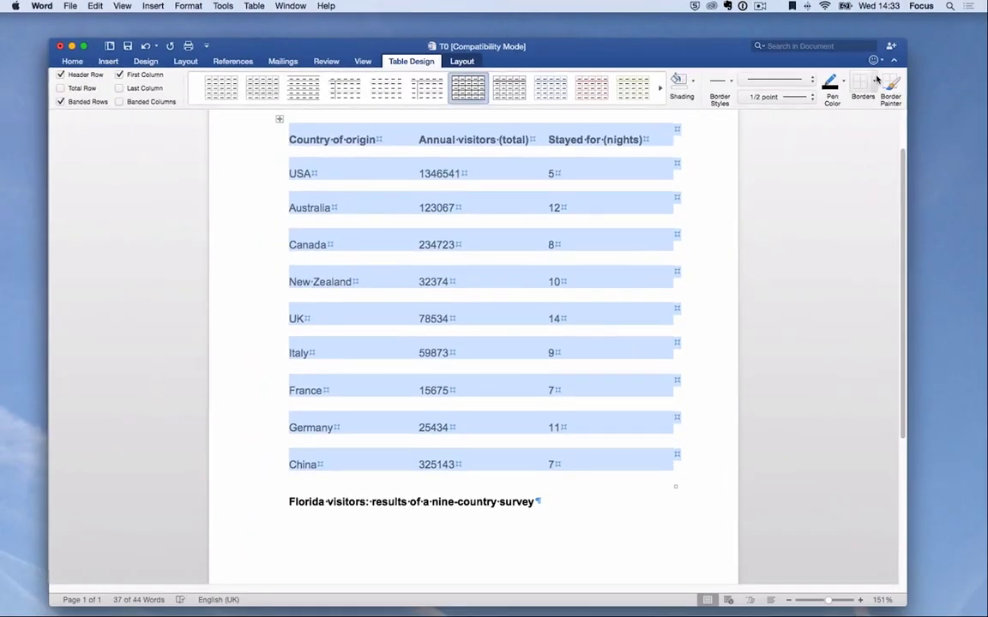
left_click(875, 79)
left_click(881, 190)
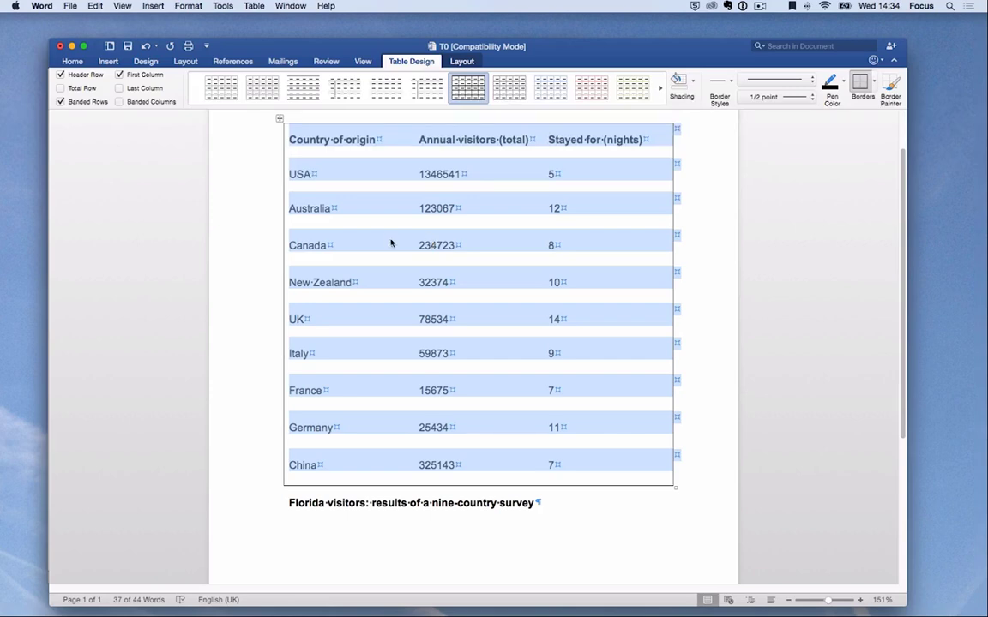
Shade the header row black with the Home tab's Shading colour.
left_click(73, 62)
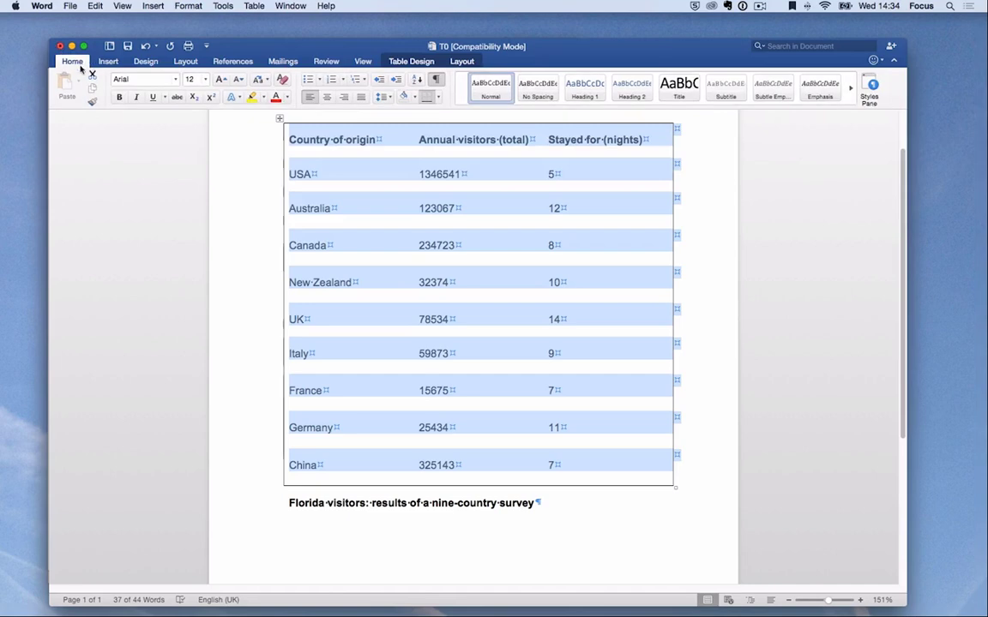
left_click(314, 153)
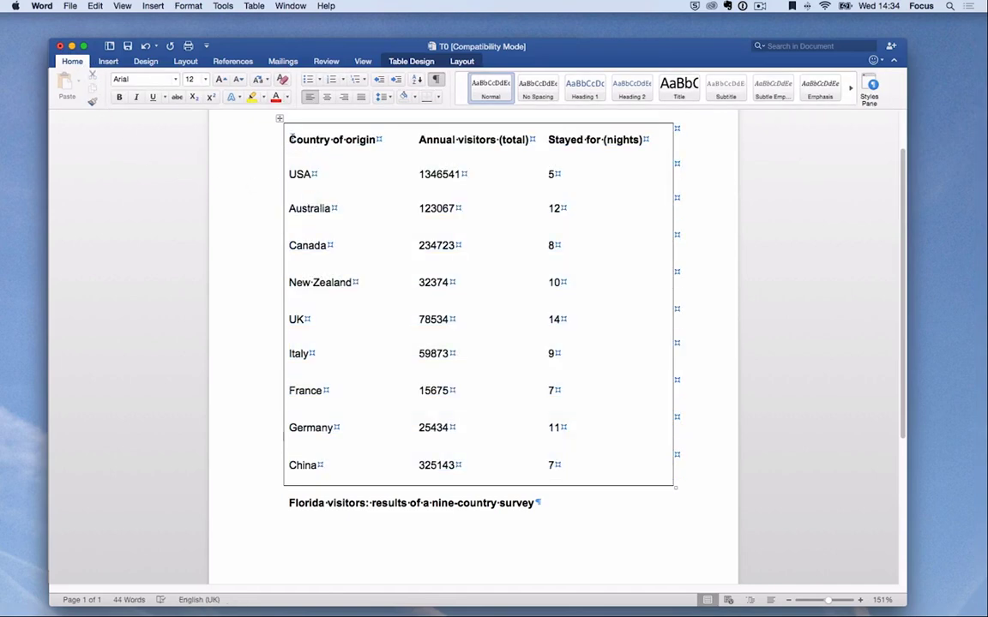
left_click_drag(290, 140, 618, 143)
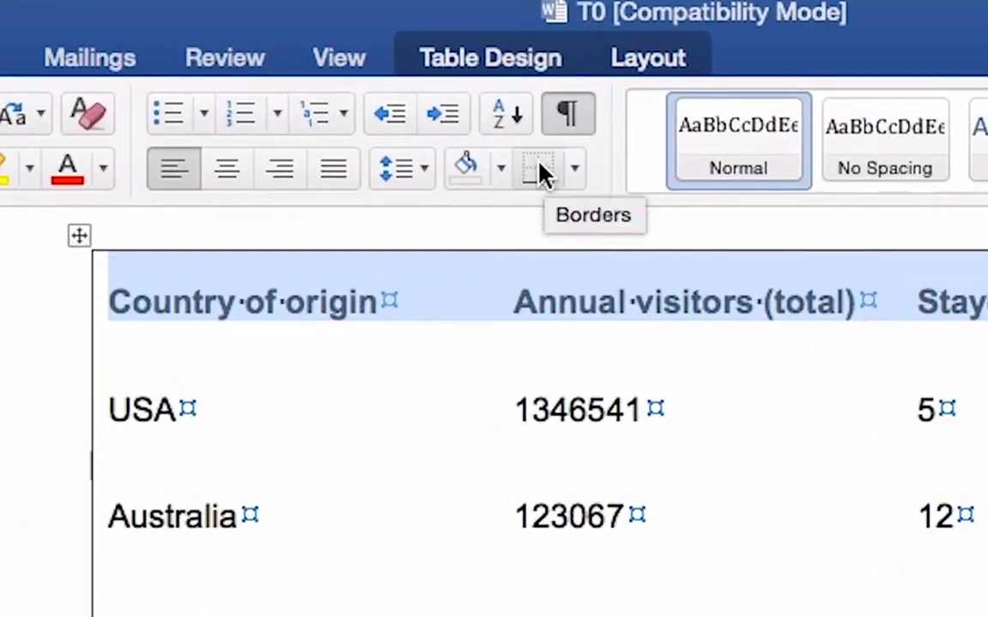
left_click(495, 169)
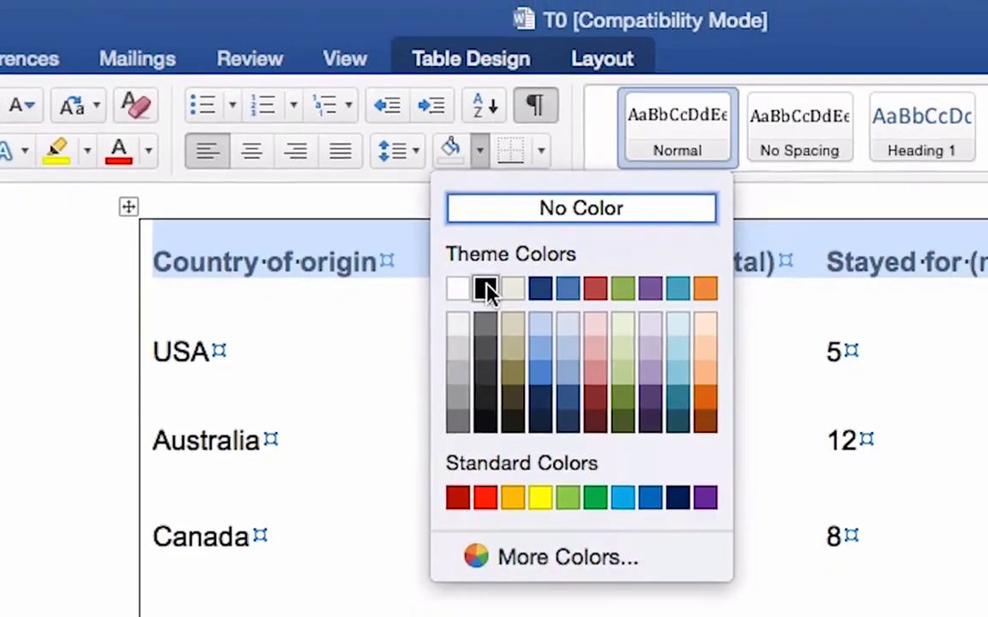
left_click(507, 333)
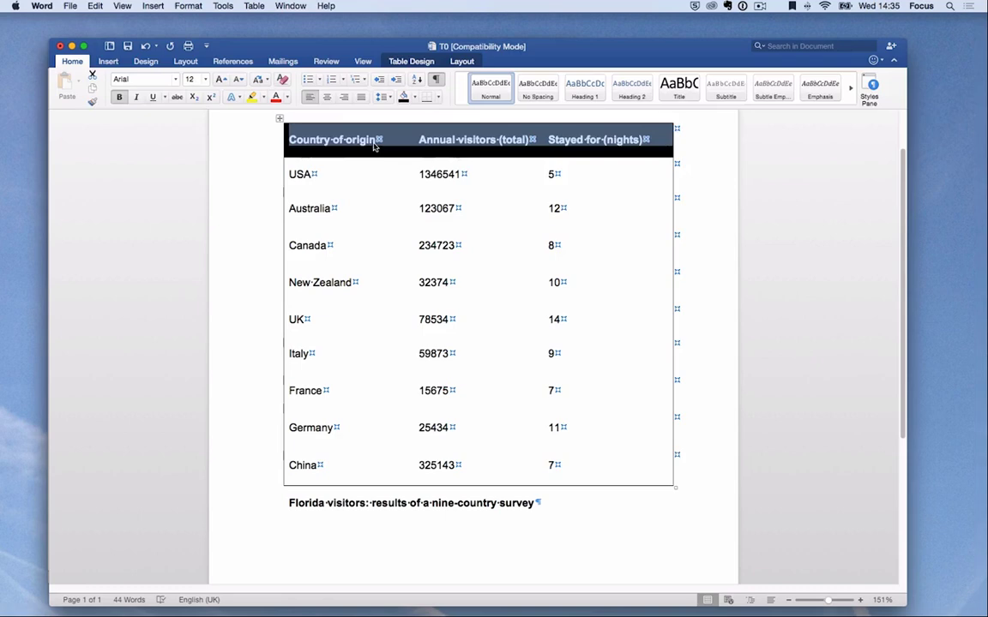
left_click(377, 182)
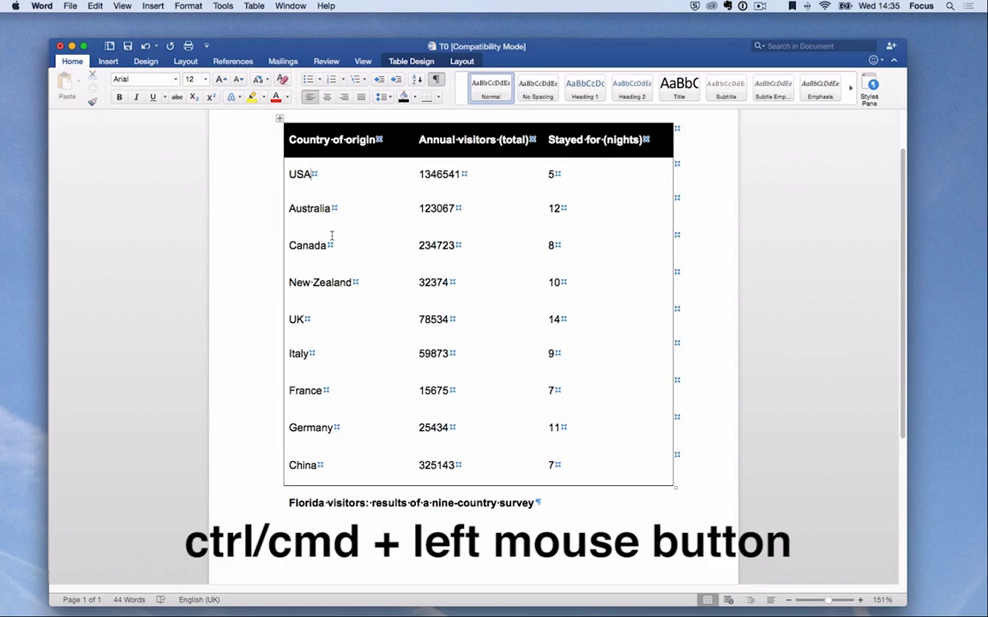
Select the Australia, New Zealand, Italy and Germany rows together and fill them light blue.
left_click_drag(287, 209, 636, 197)
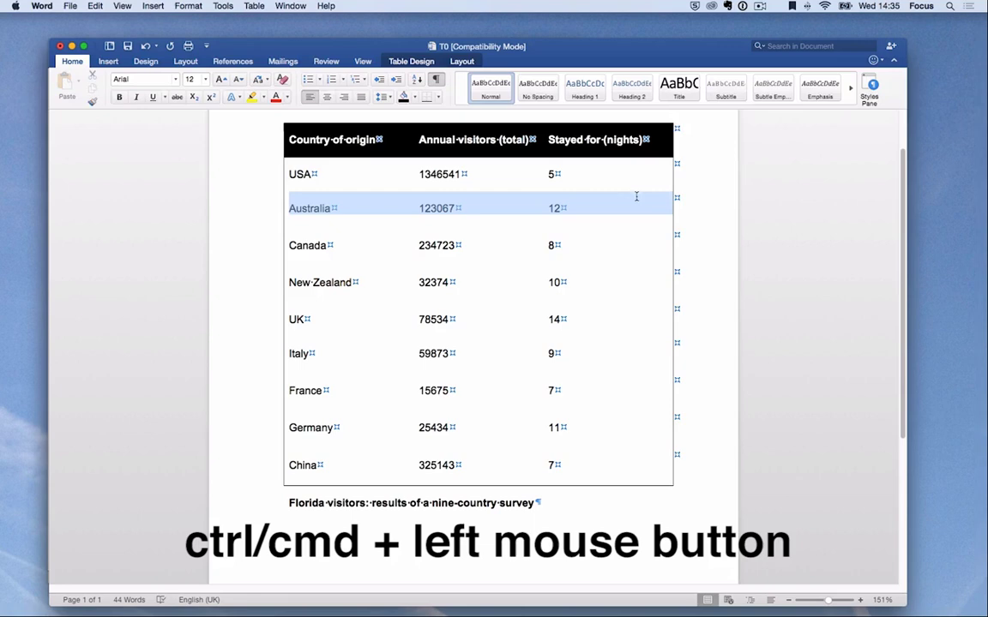
left_click_drag(289, 283, 650, 282)
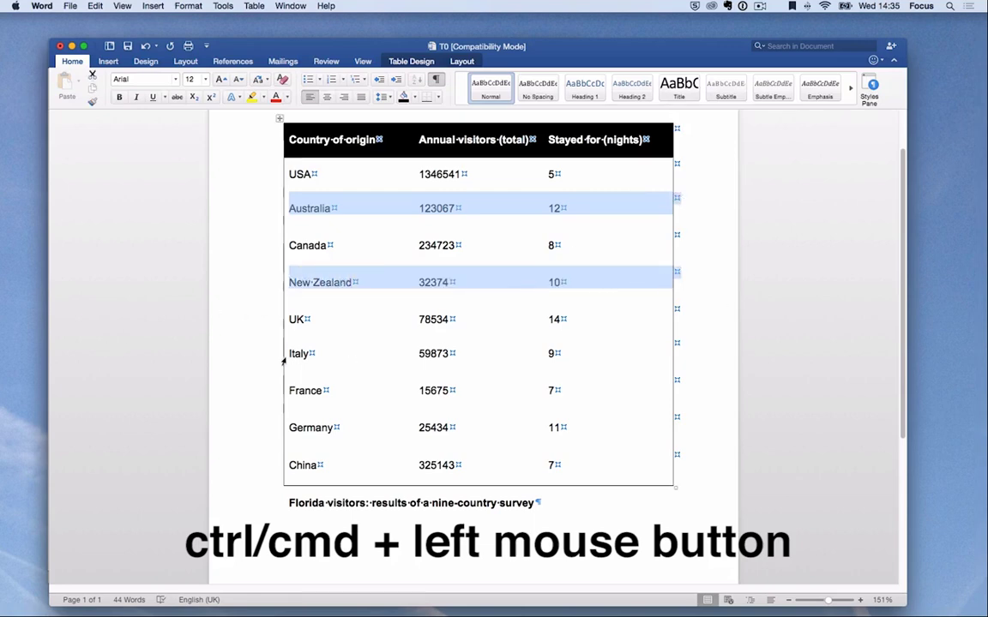
left_click_drag(285, 354, 613, 353)
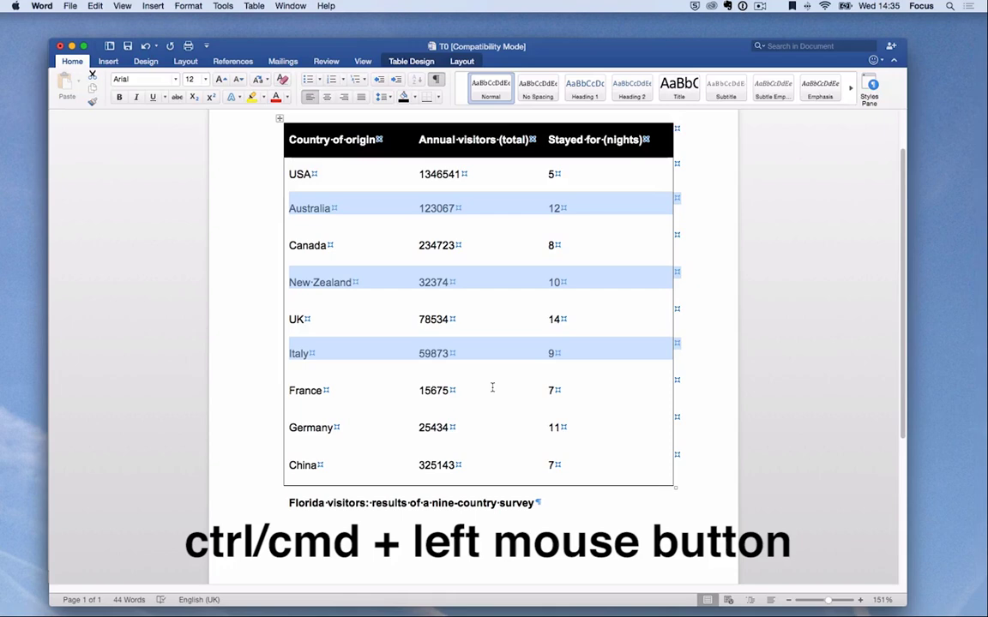
left_click_drag(285, 427, 647, 426)
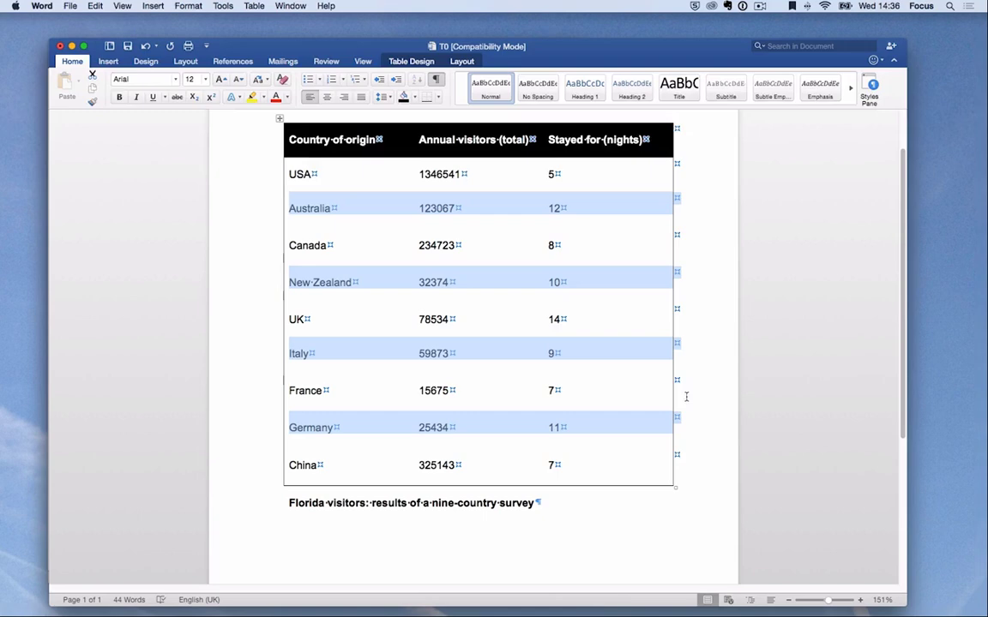
left_click(414, 99)
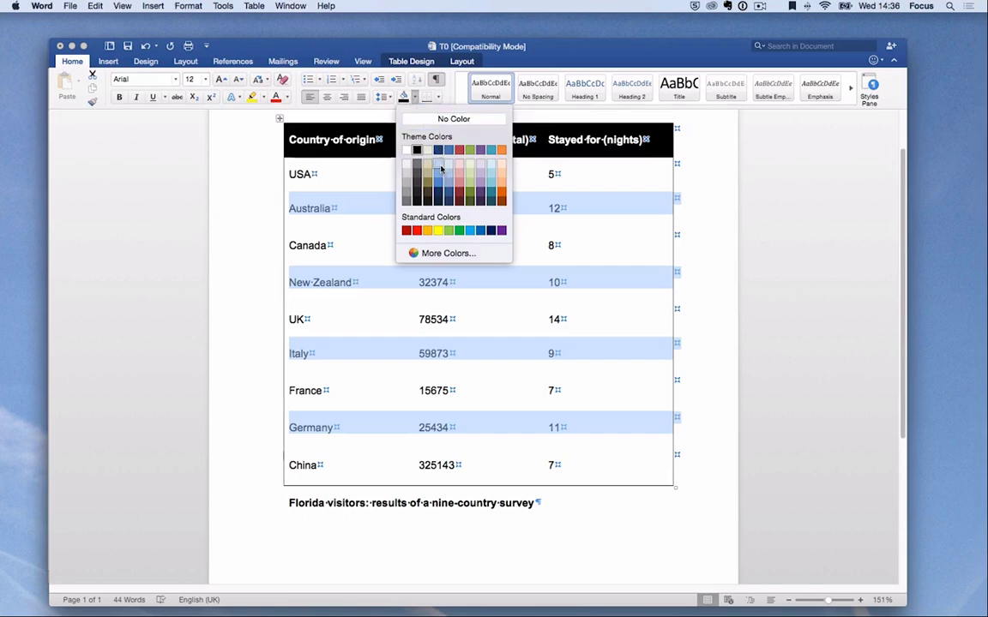
left_click(221, 290)
Check the row shading, deselect the table, and turn off the formatting marks.
left_click(253, 268)
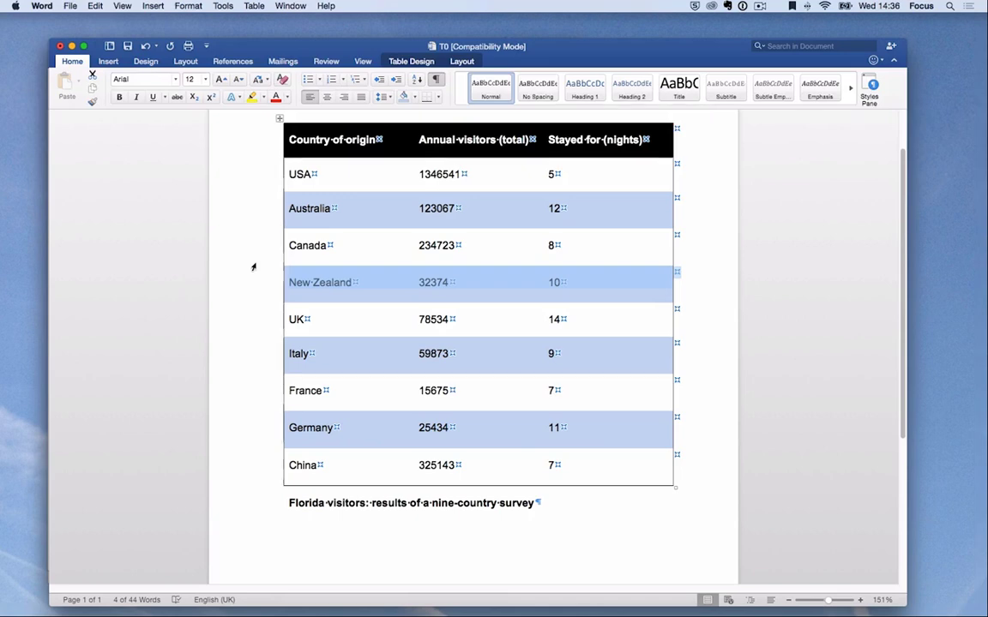
left_click(254, 263)
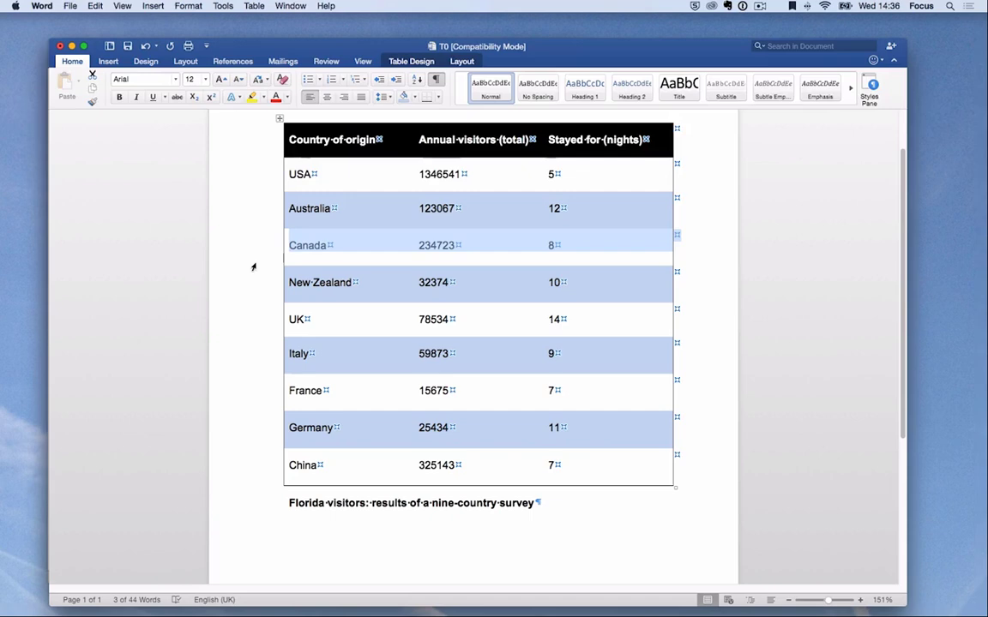
left_click(288, 536)
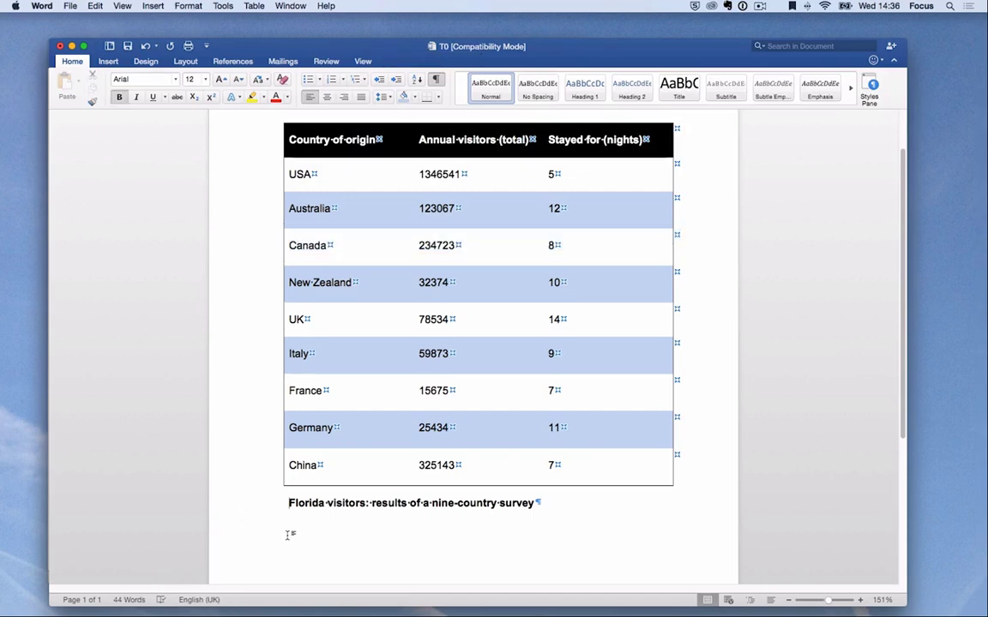
left_click(434, 78)
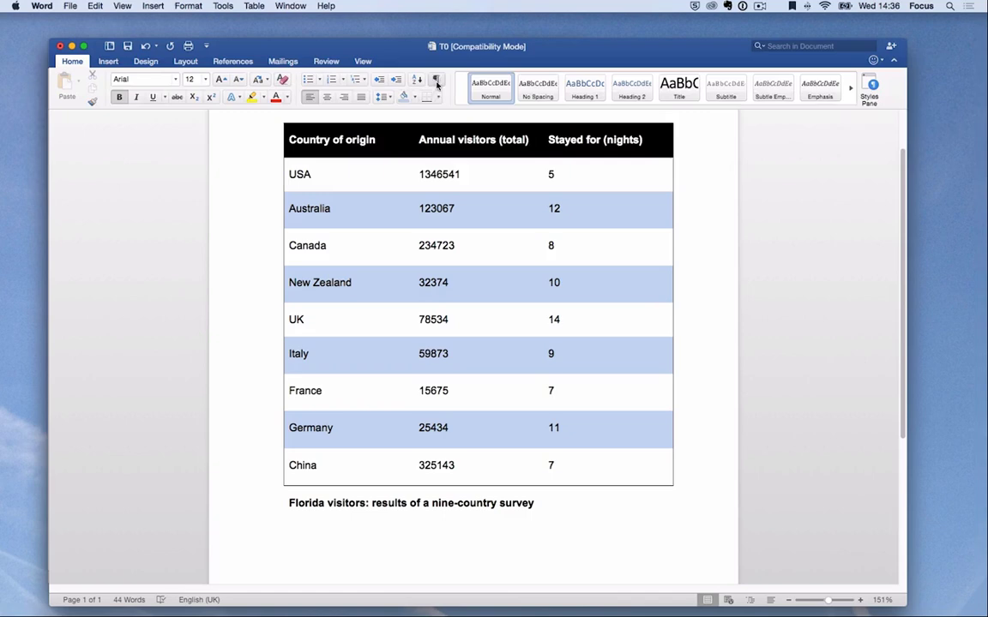
Add thousands commas to the USA total (1,346,541), 123,067 and 234,723.
left_click(440, 174)
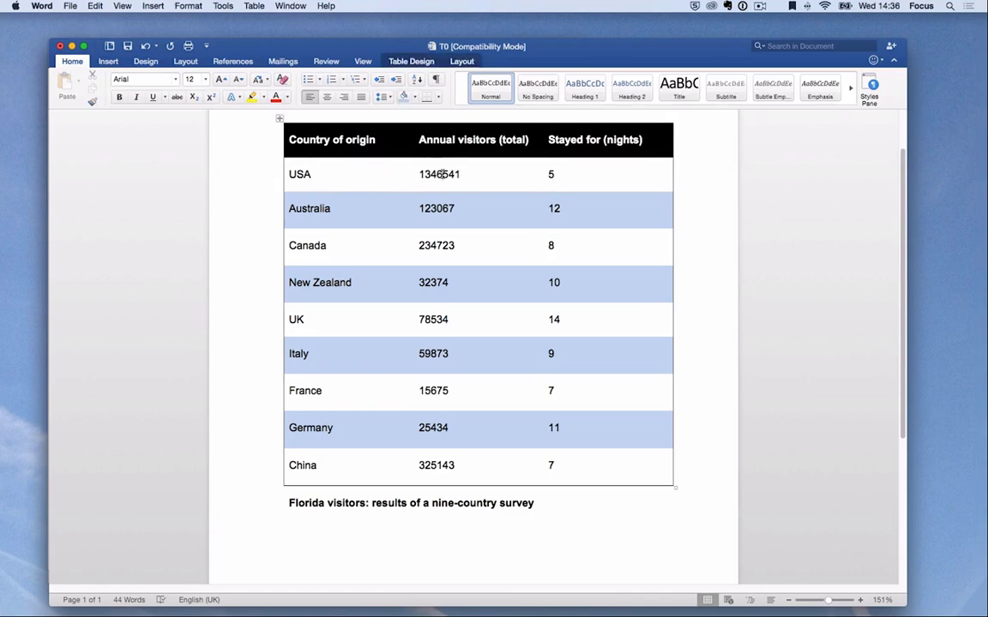
type(",")
left_click(426, 175)
type(",")
left_click(434, 208)
type(",")
left_click(434, 245)
type(",")
Add commas to 32,374, 78,534, 59,873, 15,675, 25,434 and 325,143.
left_click(428, 282)
type(",")
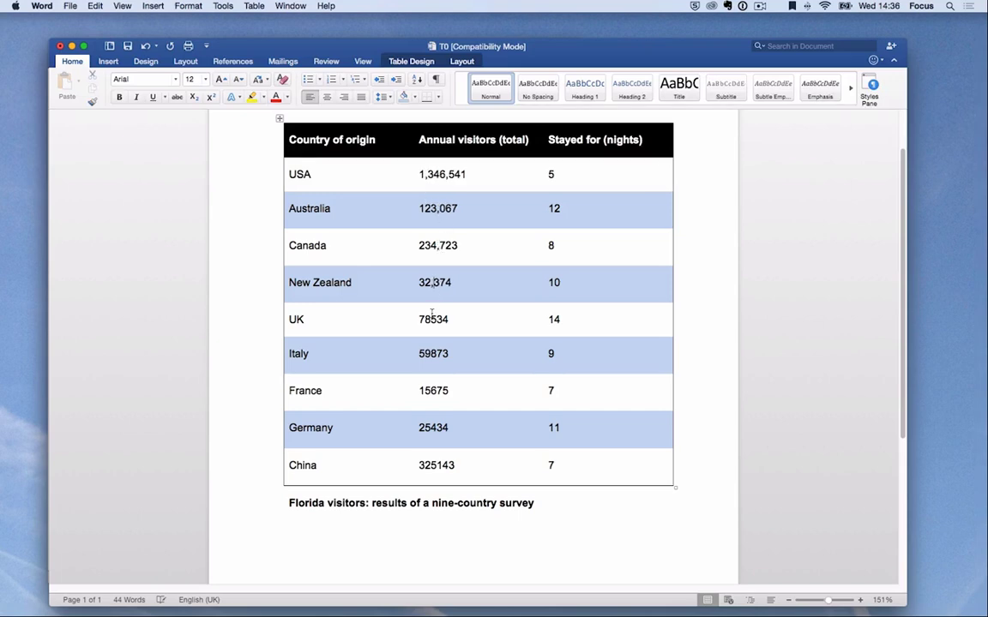
left_click(430, 318)
type(",")
left_click(429, 353)
type(",")
left_click(430, 390)
type(",")
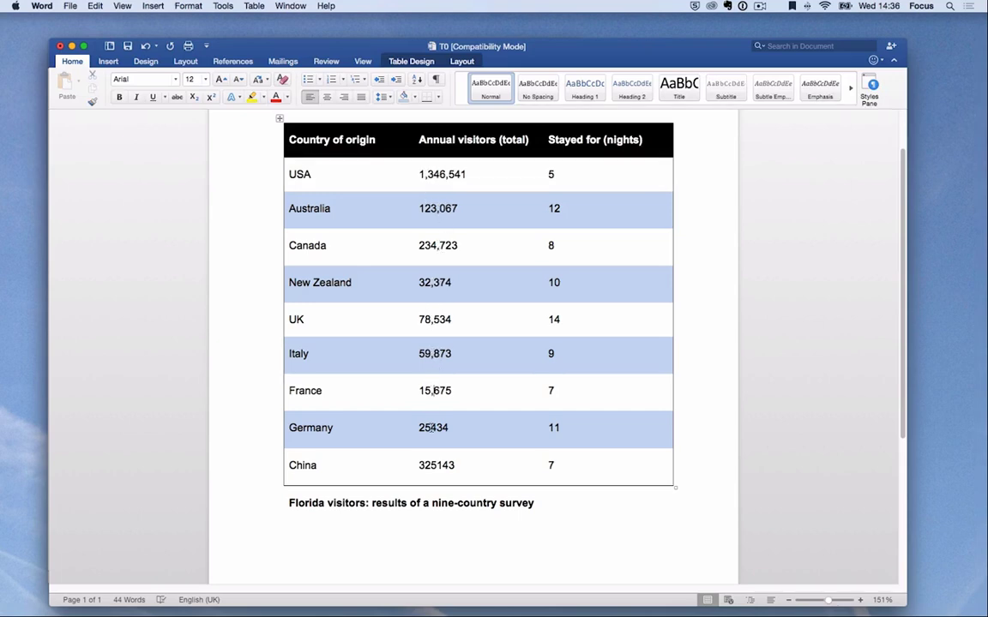
left_click(432, 427)
type(",")
left_click(436, 463)
type(",")
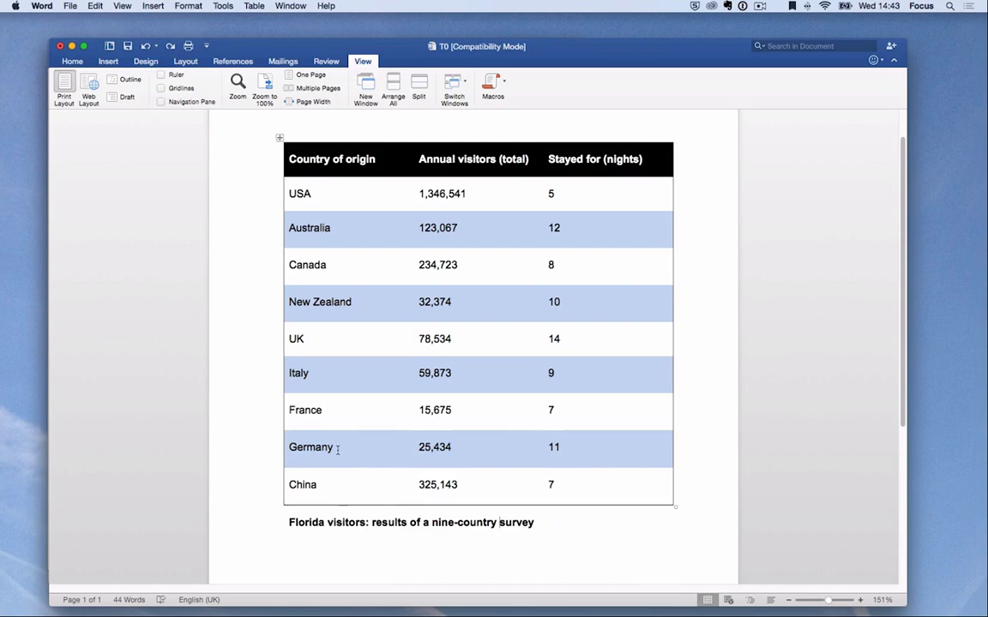
left_click(72, 61)
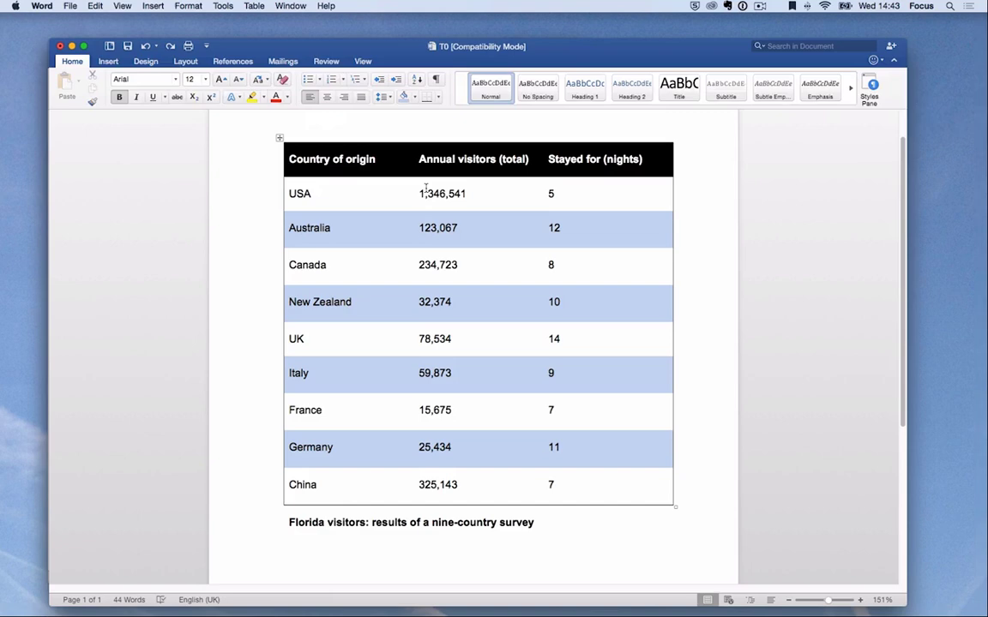
left_click_drag(418, 194, 569, 487)
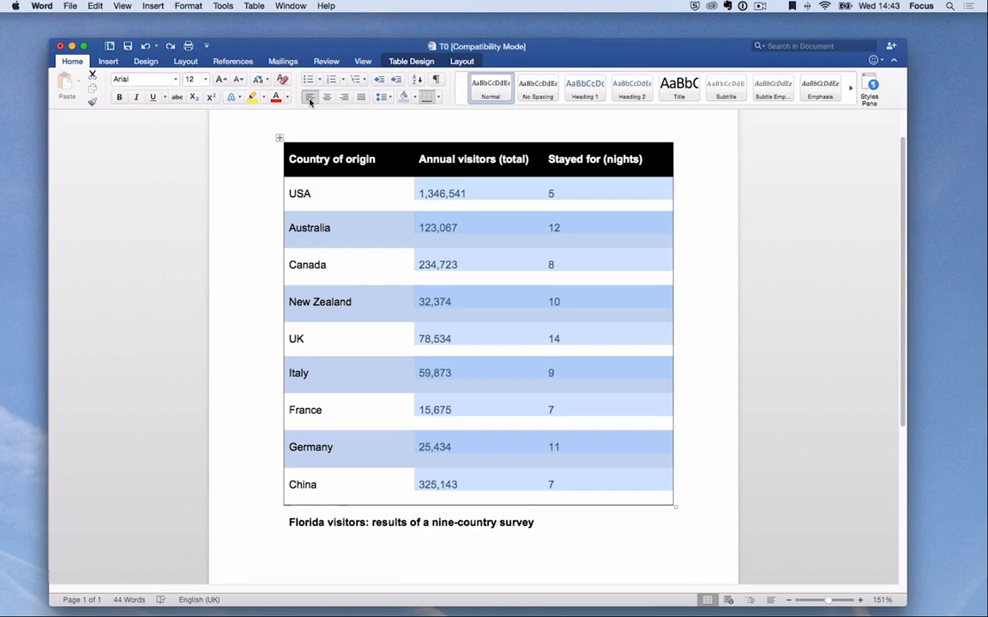
left_click(344, 97)
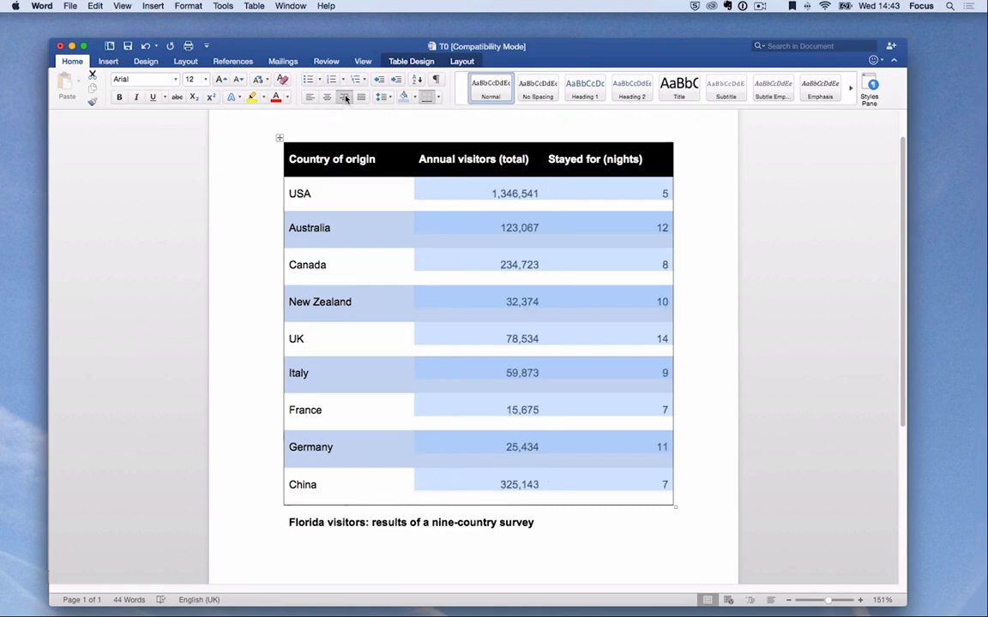
left_click(311, 97)
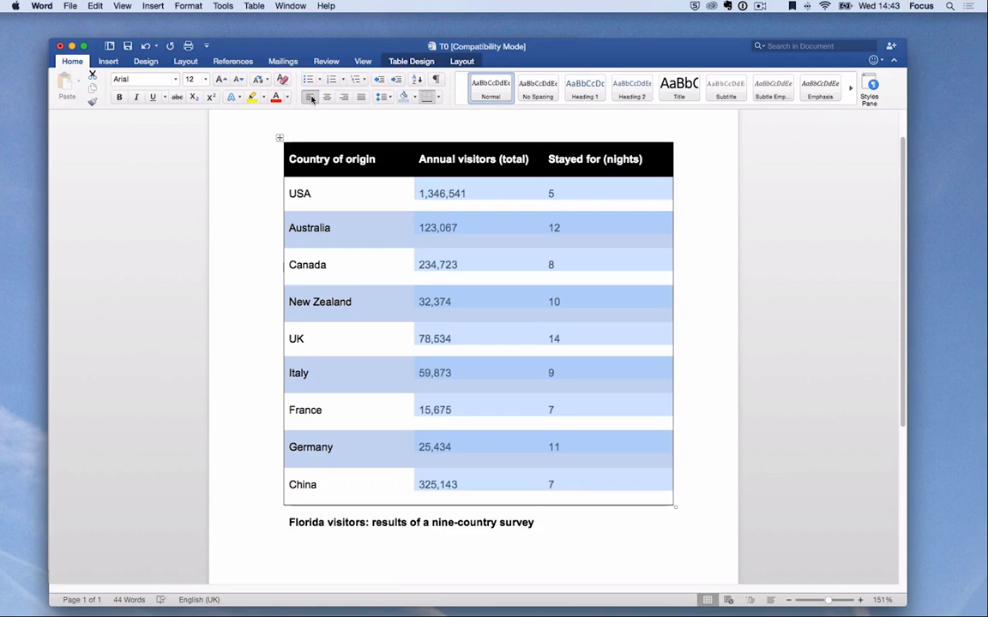
left_click(358, 191)
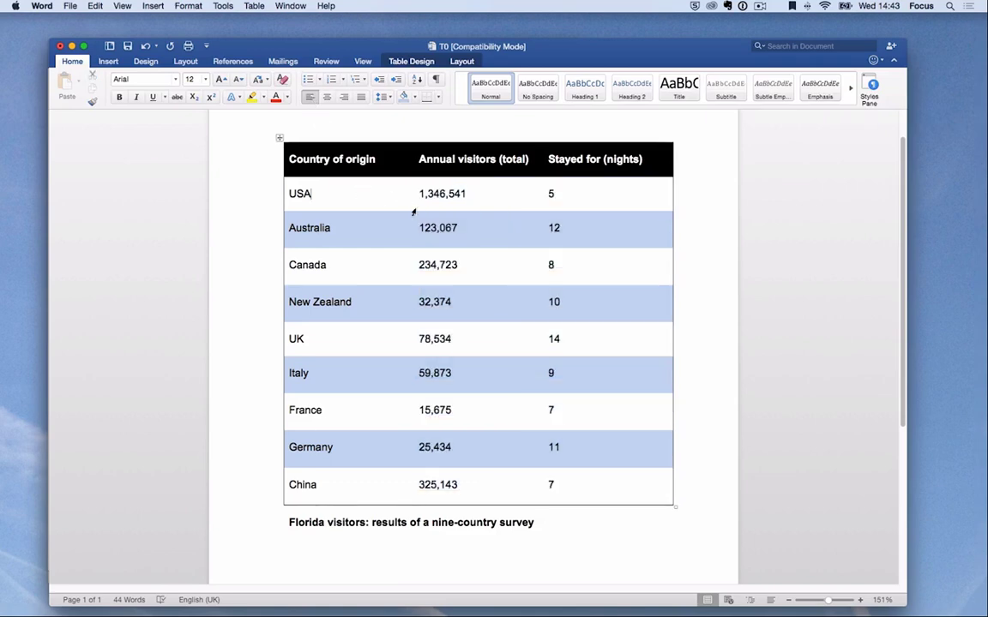
left_click_drag(420, 191, 467, 484)
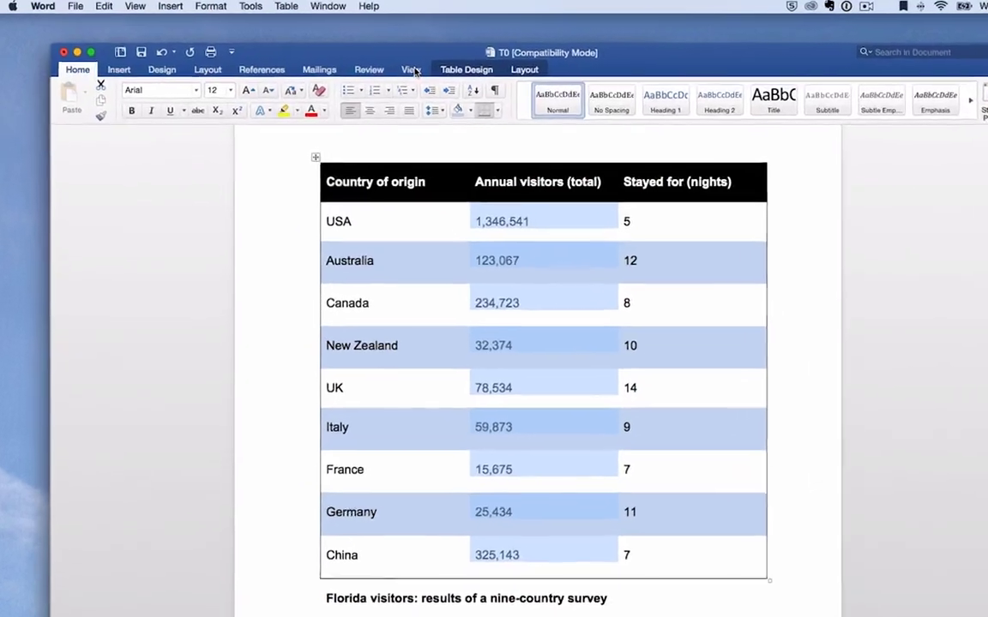
Show the ruler and set a tab stop aligning the Annual visitors totals.
left_click(413, 70)
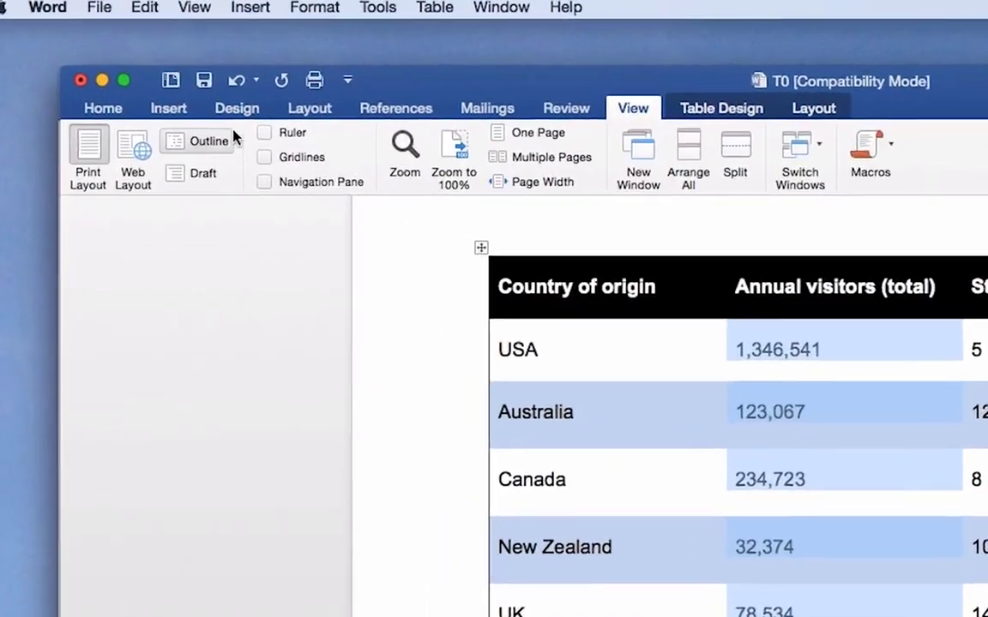
left_click(264, 133)
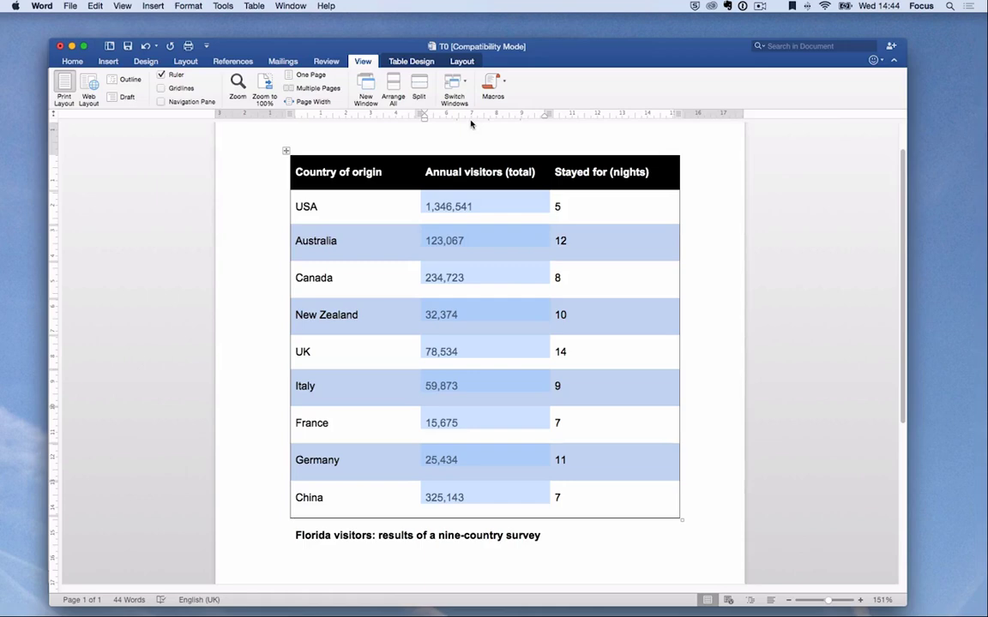
left_click(471, 115)
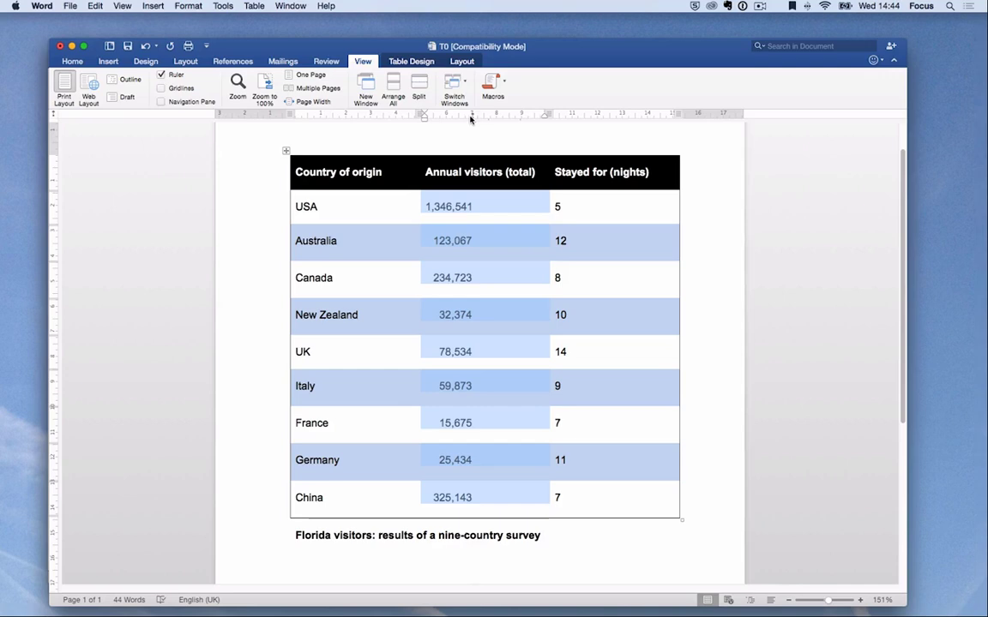
left_click_drag(471, 115, 494, 118)
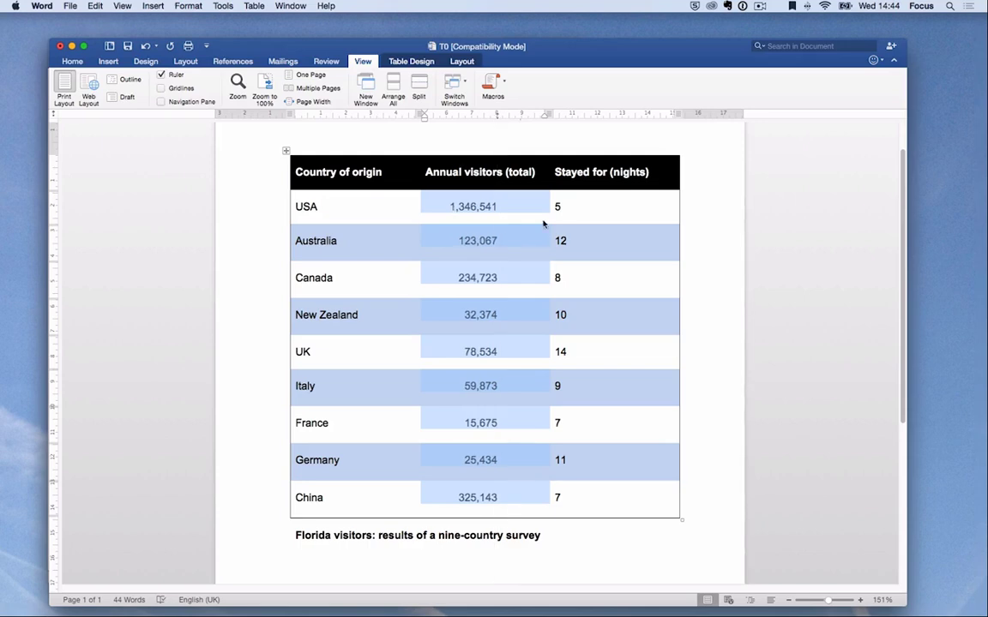
left_click(566, 240)
Set a tab stop aligning the Stayed for numbers within their column.
left_click_drag(550, 203, 590, 500)
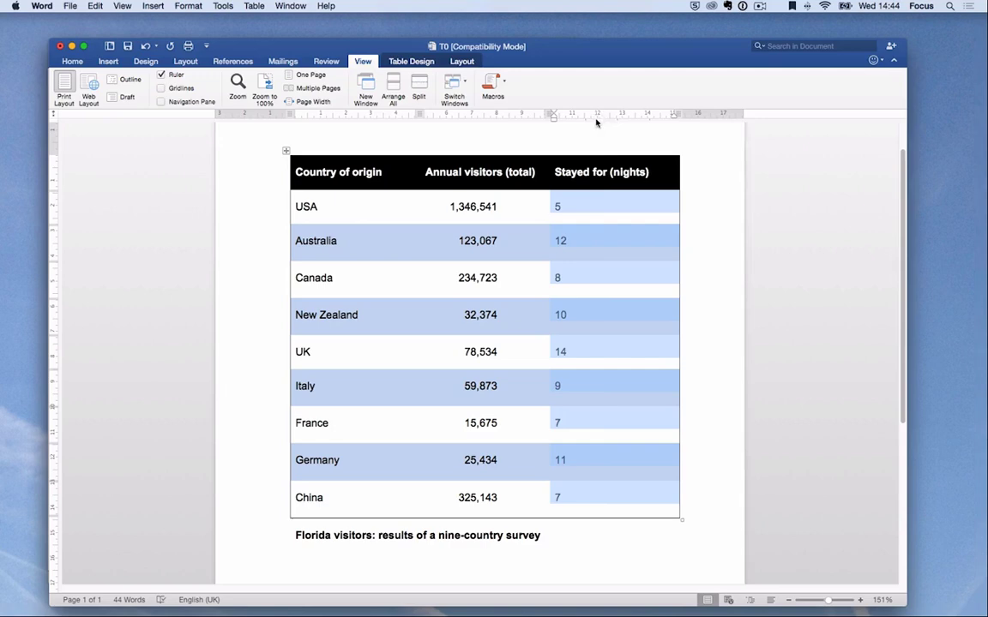
left_click_drag(596, 115, 604, 118)
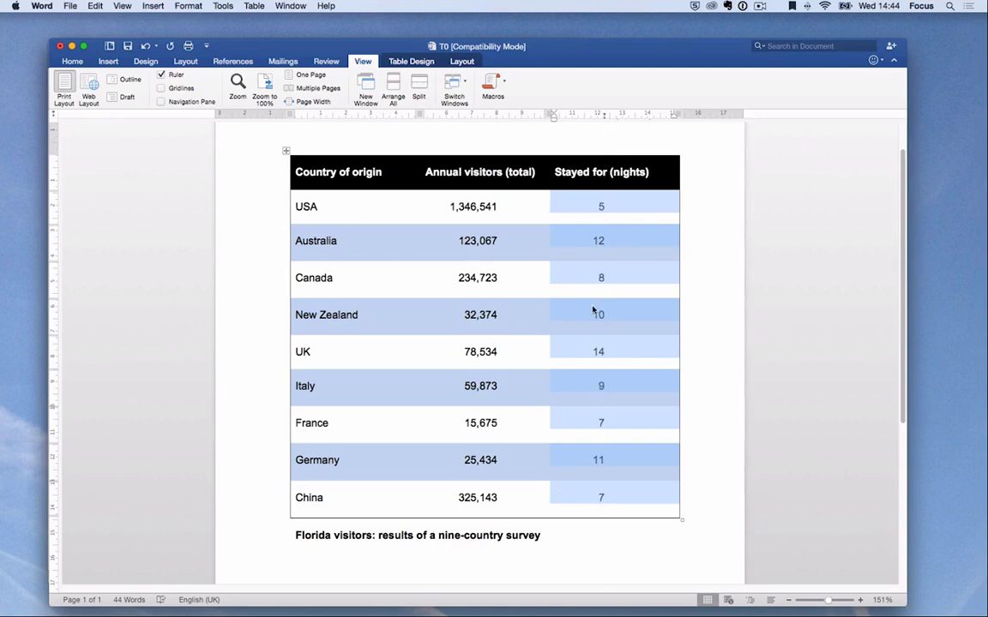
left_click(696, 262)
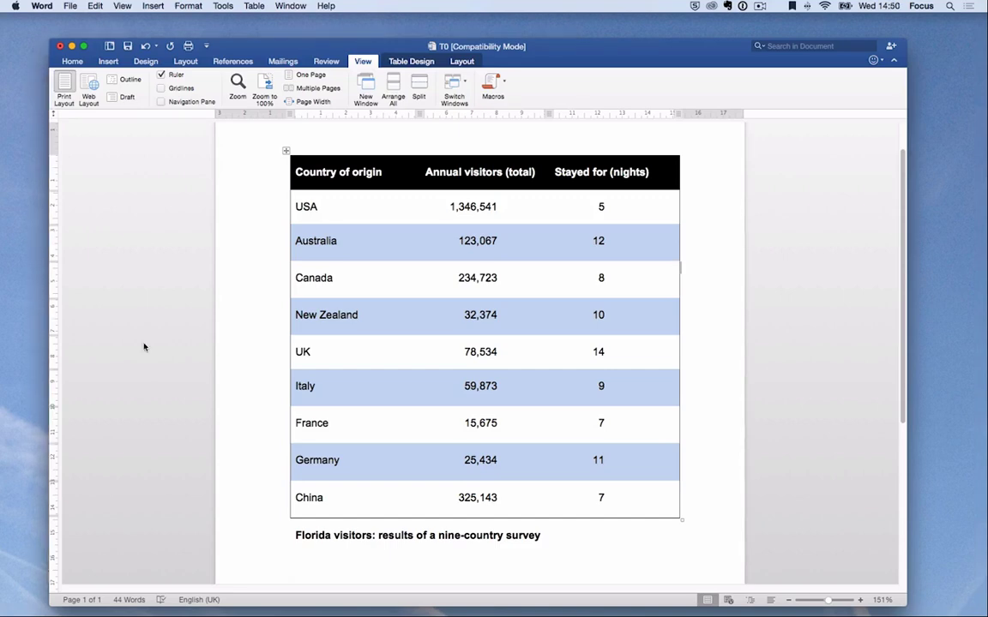
Hide the ruler from the View tab.
left_click(161, 75)
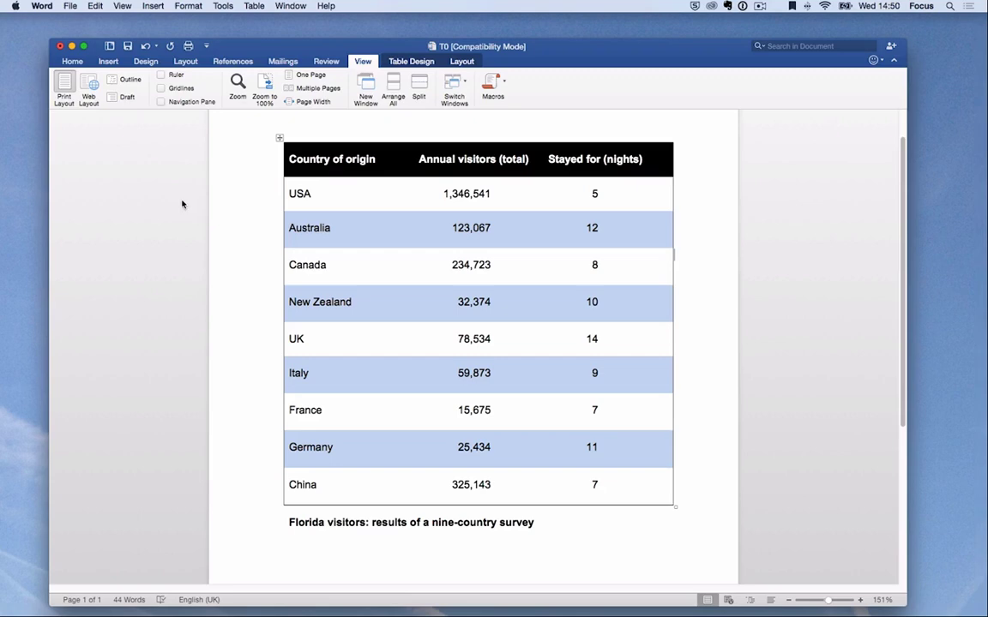